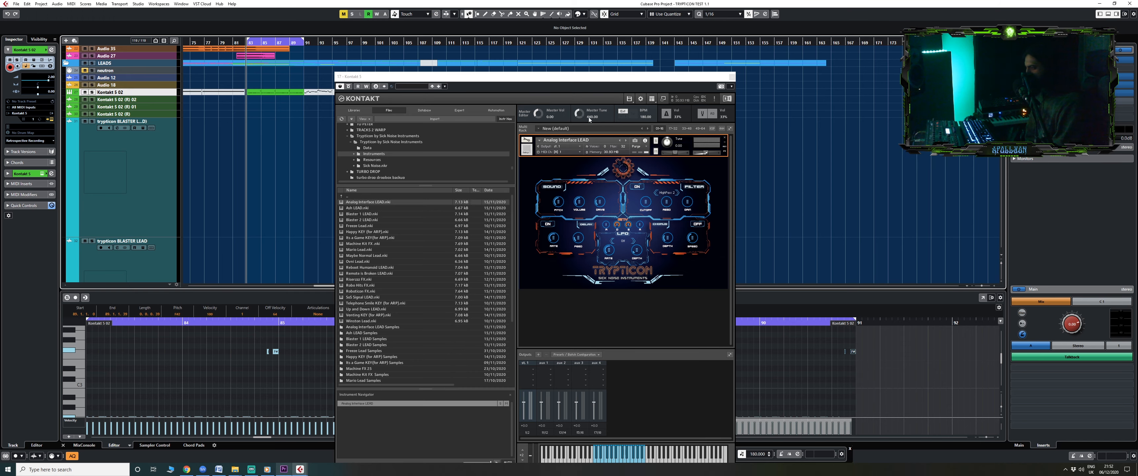
# Step: Look through the filter types available for the Analog Interface LEAD patch, leaving the current type selected
pyautogui.moveTo(575, 80); pyautogui.dragTo(408, 69)
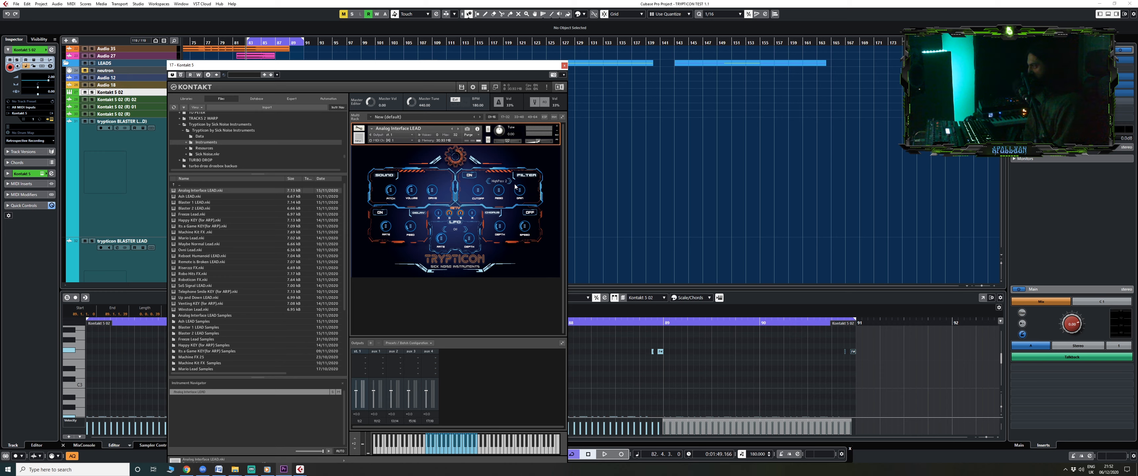
pyautogui.click(503, 182)
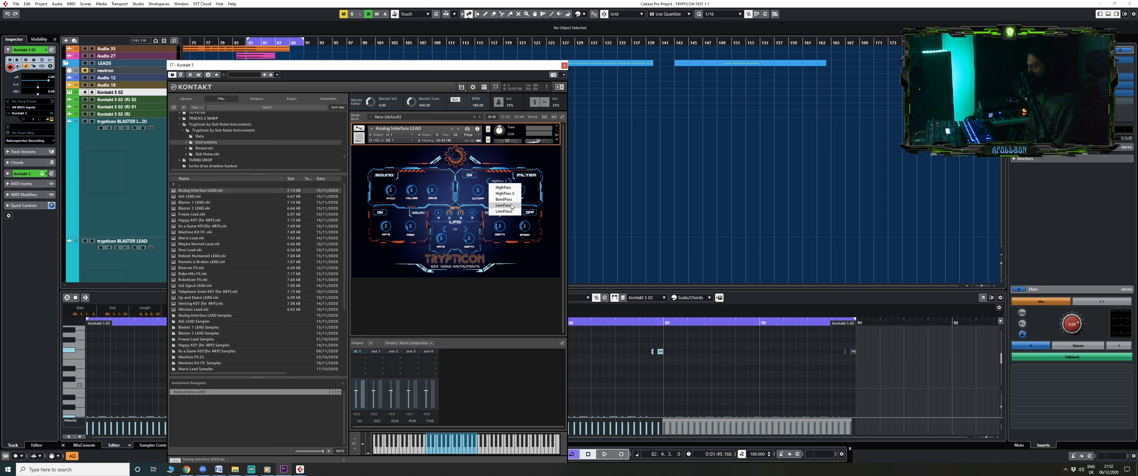
pyautogui.click(503, 165)
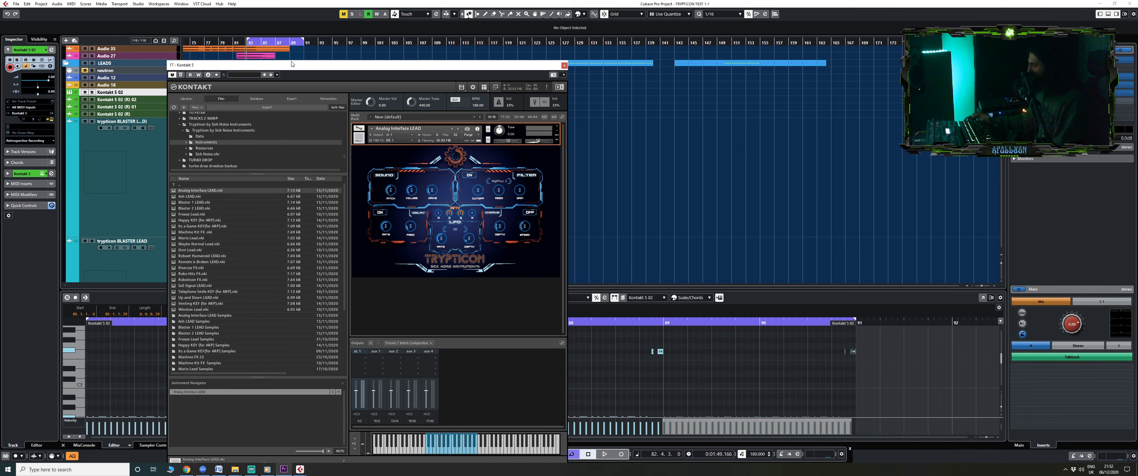
# Step: Play back the Kontakt 5 02 part from bar 83 with the Analog Interface LEAD patch
pyautogui.moveTo(291, 64); pyautogui.dragTo(470, 91)
pyautogui.press('h')
pyautogui.press('h')
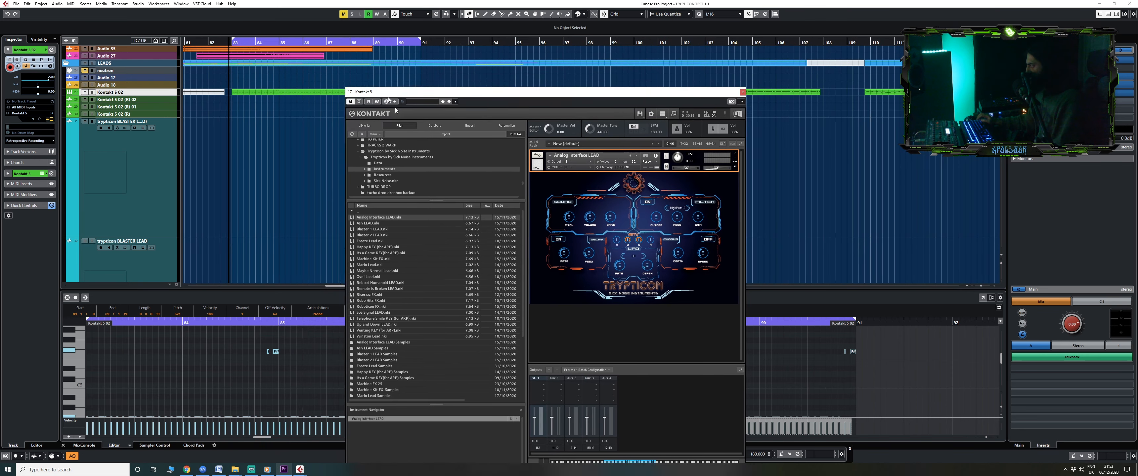
pyautogui.moveTo(389, 92); pyautogui.dragTo(435, 141)
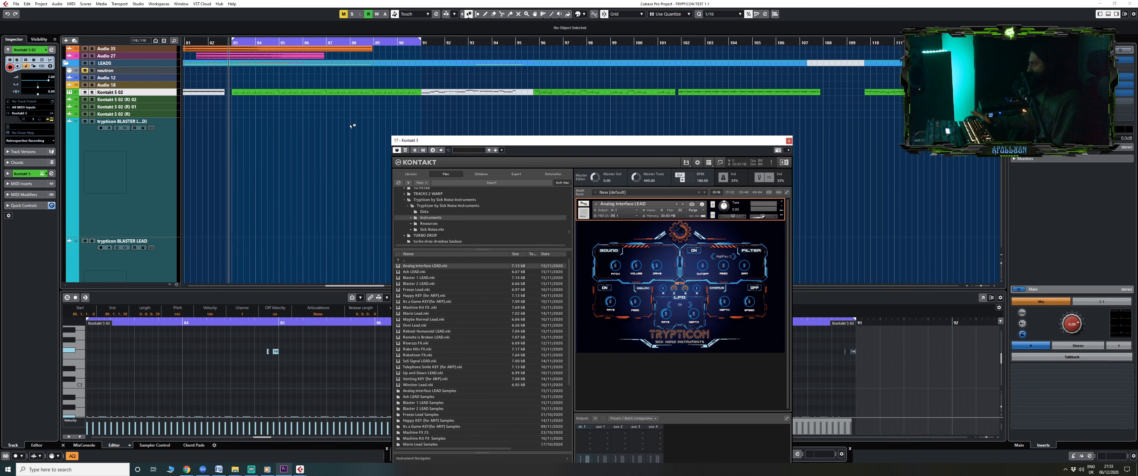
pyautogui.press('space')
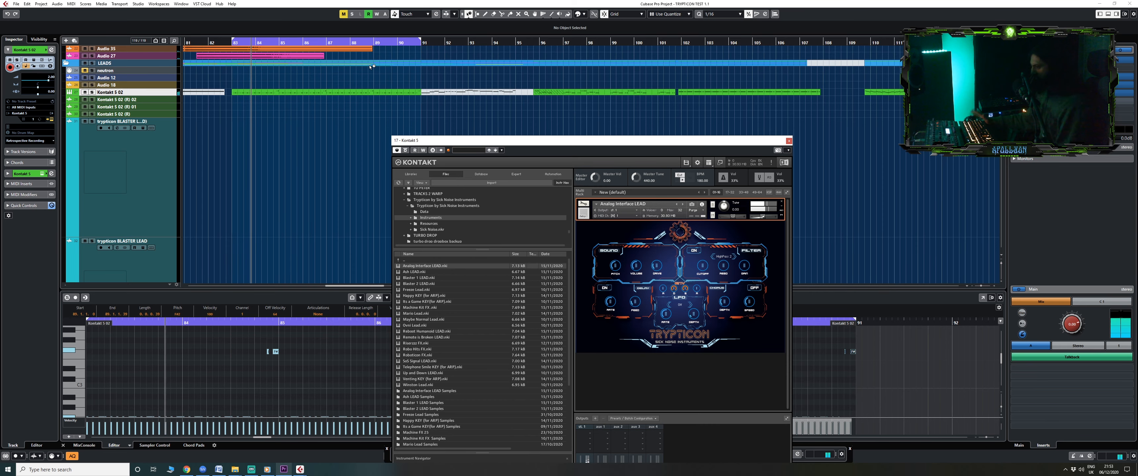
# Step: Record the Analog Interface LEAD playback as audio on the trypticon BLASTER LEAD (D) track, starting ahead of bar 83
pyautogui.click(169, 182)
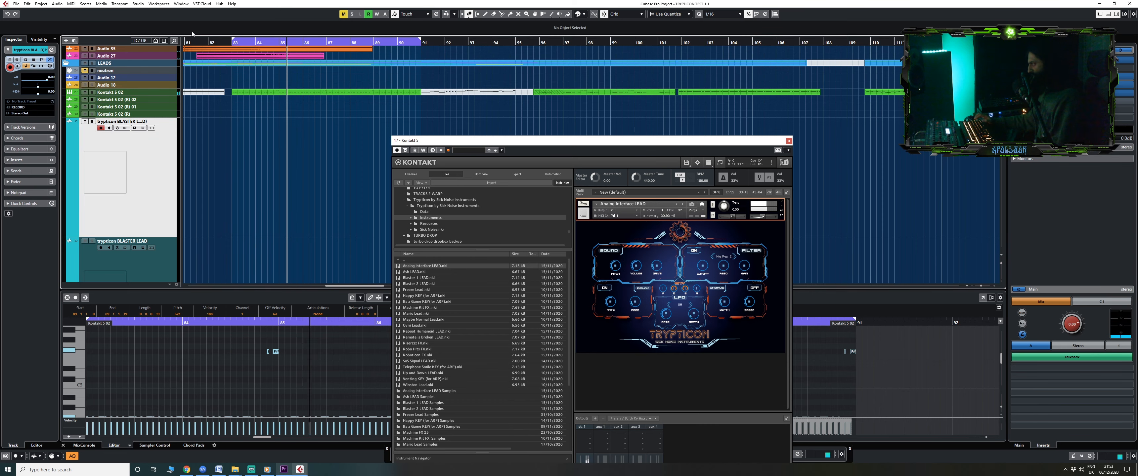
pyautogui.click(190, 43)
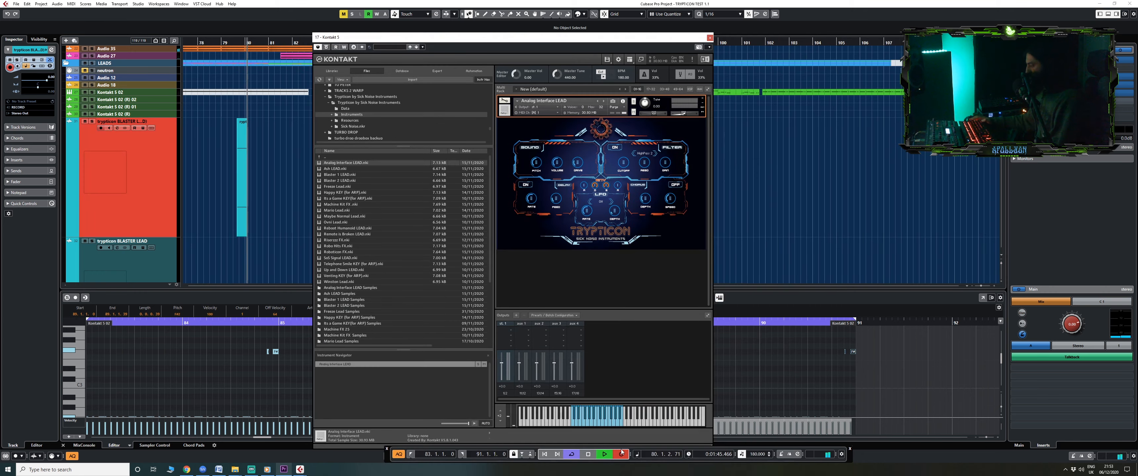
pyautogui.moveTo(516, 40); pyautogui.dragTo(603, 56)
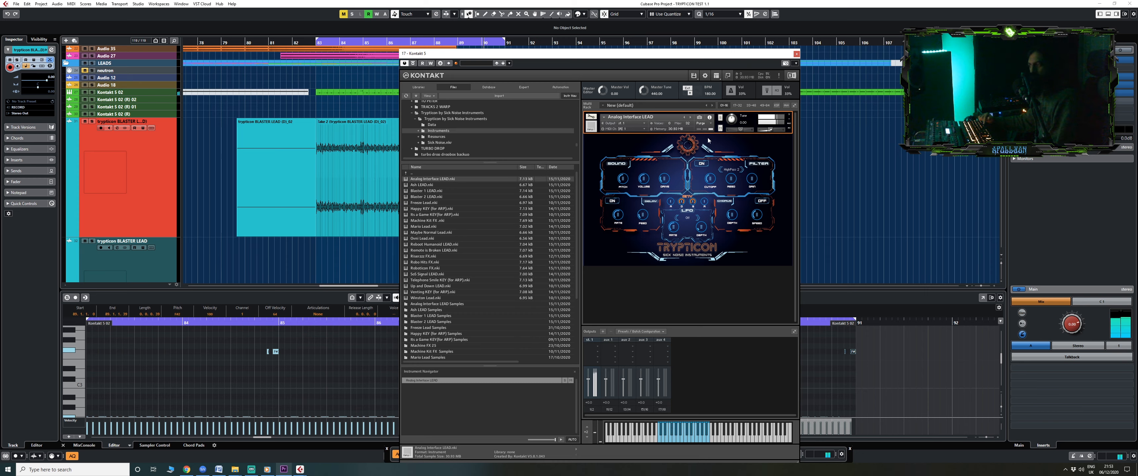
pyautogui.press('space')
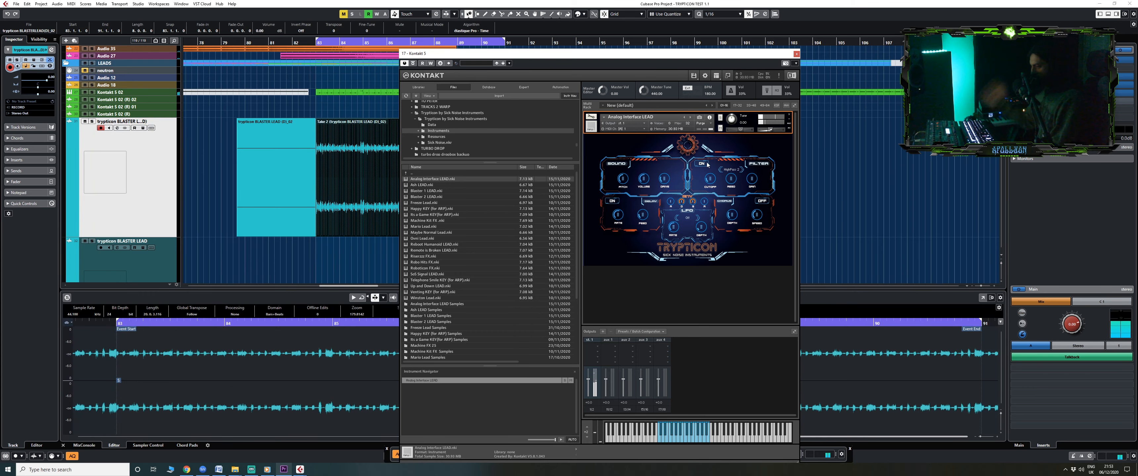
# Step: Delete the silent event before bar 83 on the trypticon BLASTER LEAD (D) track and select the remaining take
pyautogui.moveTo(525, 58); pyautogui.dragTo(682, 130)
pyautogui.click(303, 169)
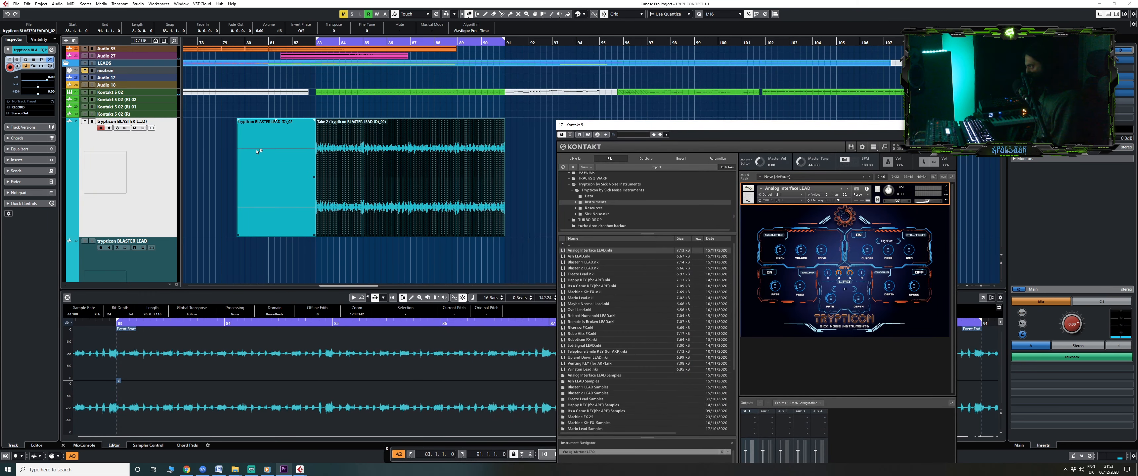
pyautogui.moveTo(613, 157); pyautogui.dragTo(228, 145)
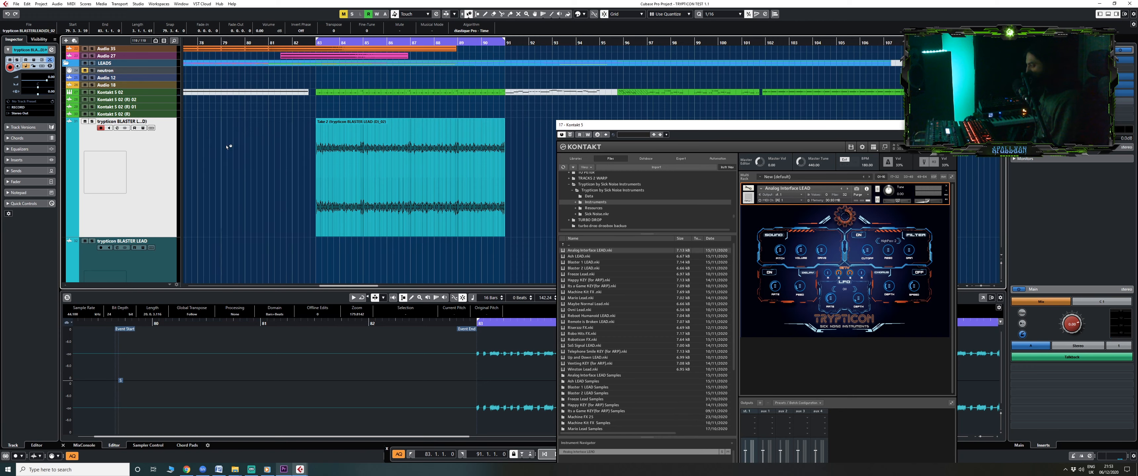
pyautogui.rightClick(285, 144)
pyautogui.hotkey('ctrl', 'z')
pyautogui.press('Delete')
pyautogui.click(411, 131)
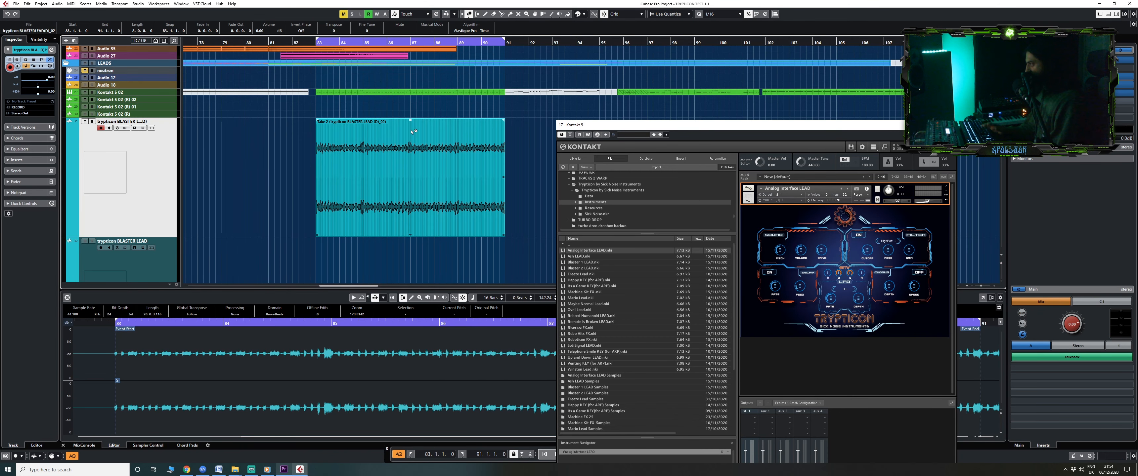
# Step: Mute the trypticon BLASTER LEAD (D) track and audition the Ash LEAD patch with the Kontakt 5 02 part
pyautogui.click(84, 122)
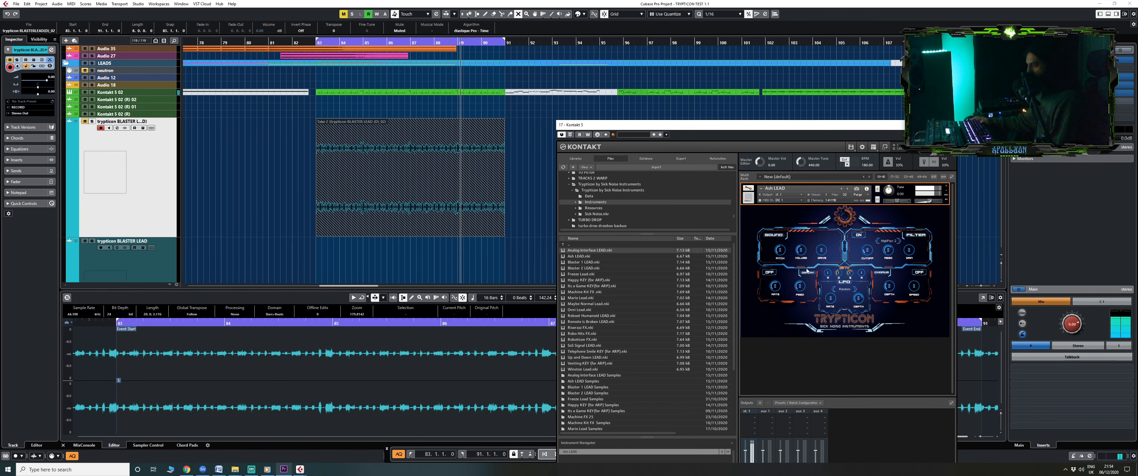
pyautogui.press('space')
pyautogui.press('t')
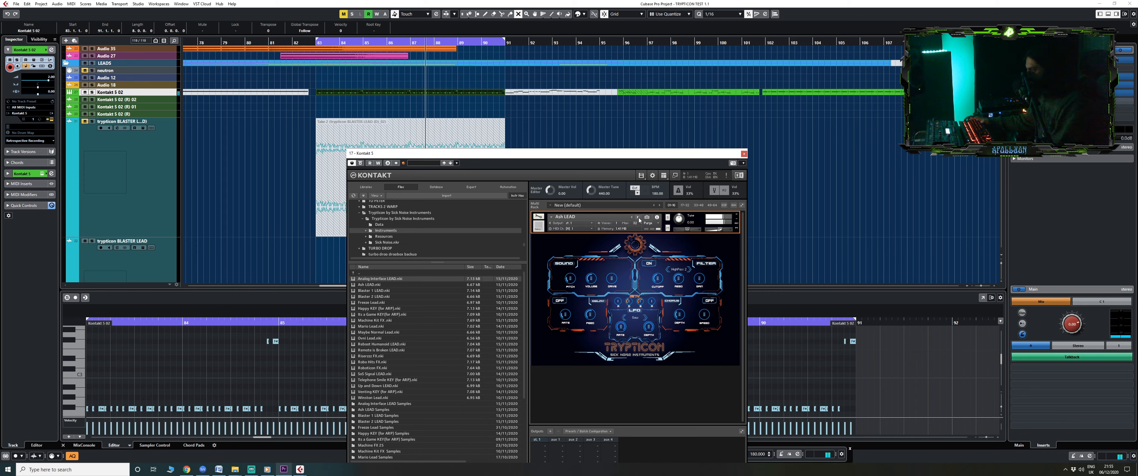
# Step: Move on from Ash LEAD to the following Trypticon lead patches and audition Freeze Lead
pyautogui.click(638, 219)
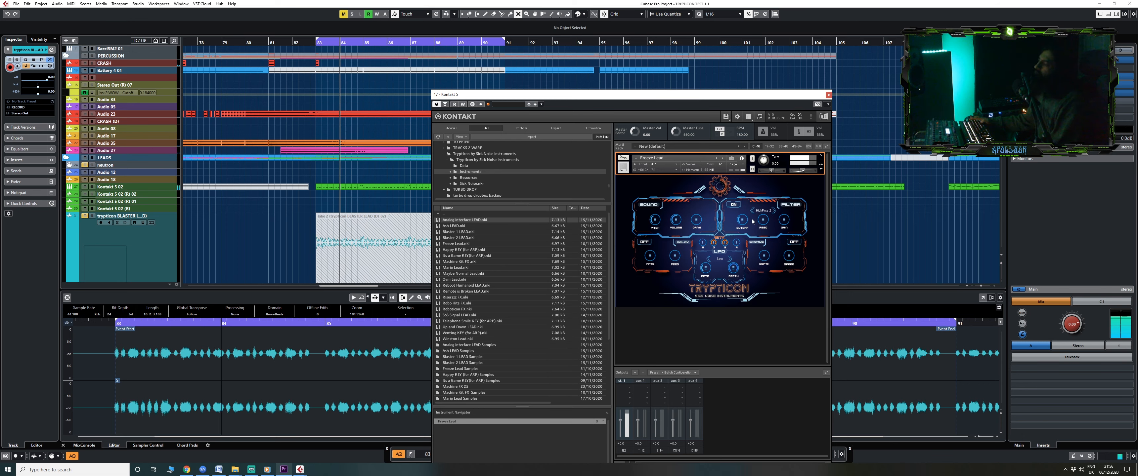
pyautogui.press('space')
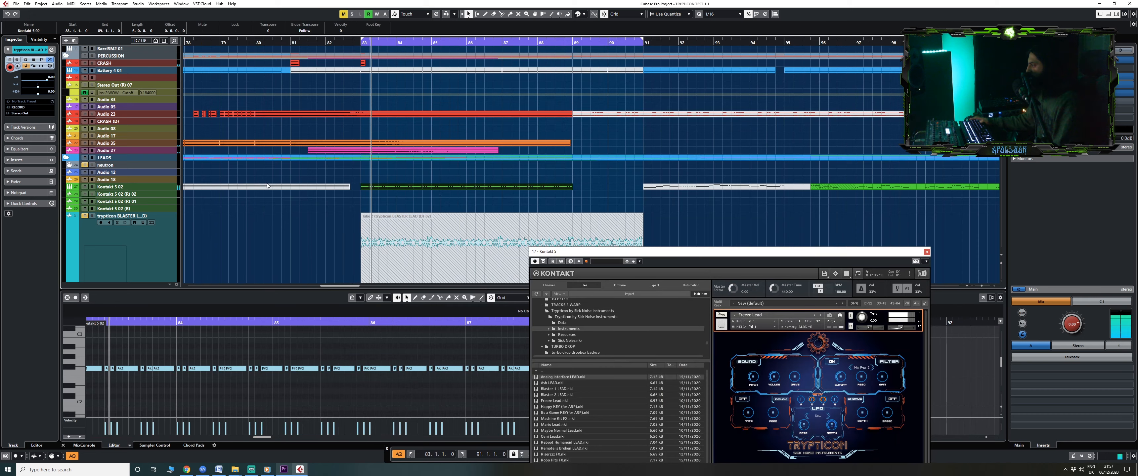
pyautogui.moveTo(711, 254); pyautogui.dragTo(513, 130)
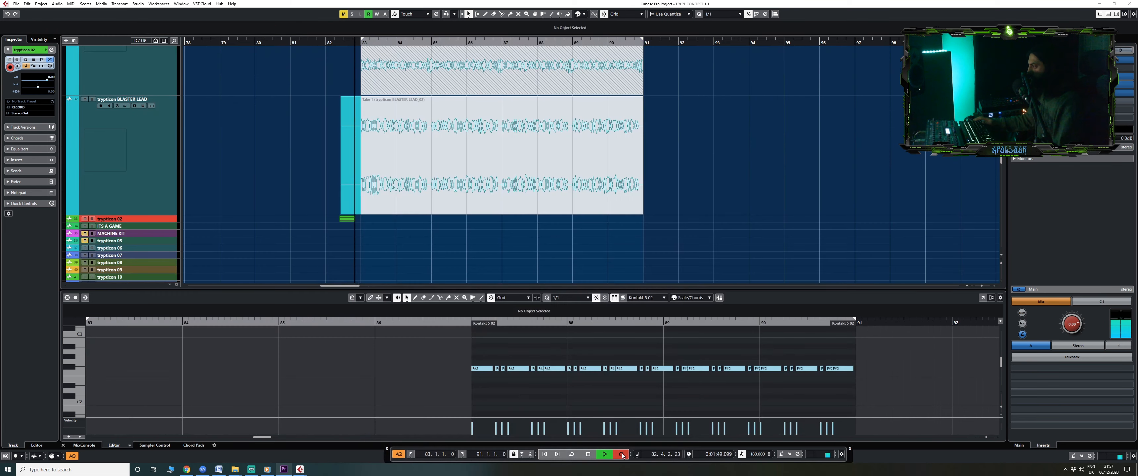
# Step: Select the Kontakt 5 02 track and open its Kontakt instrument window
pyautogui.scroll(3, 187, 120)
pyautogui.click(155, 93)
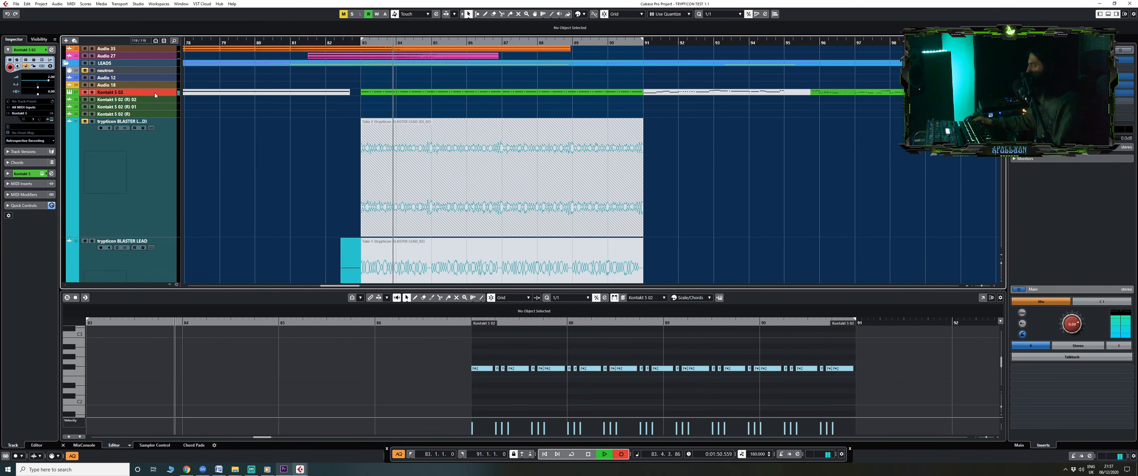
pyautogui.click(51, 119)
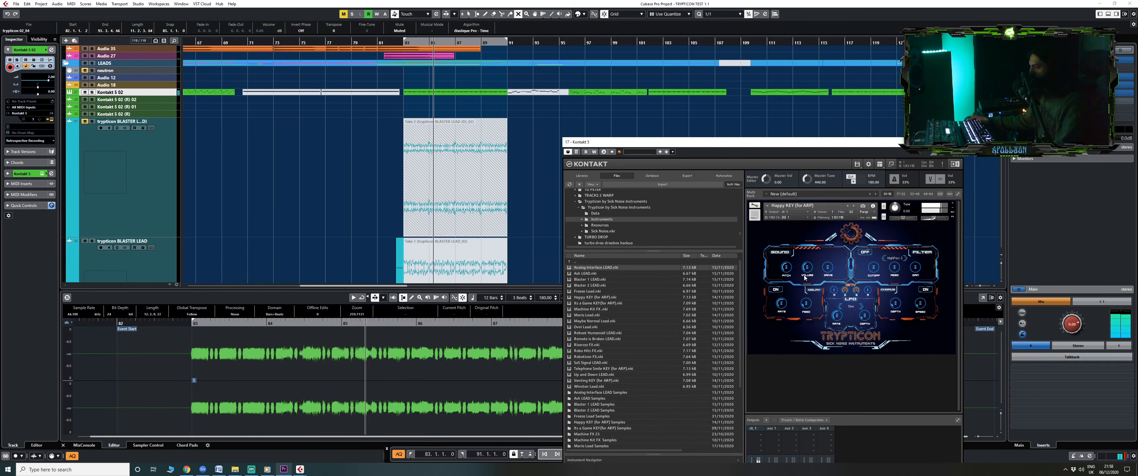
# Step: Switch to the object selection tool and select the Kontakt 5 02 MIDI part starting at bar 83
pyautogui.rightClick(421, 98)
pyautogui.click(425, 100)
pyautogui.moveTo(427, 101); pyautogui.dragTo(477, 82)
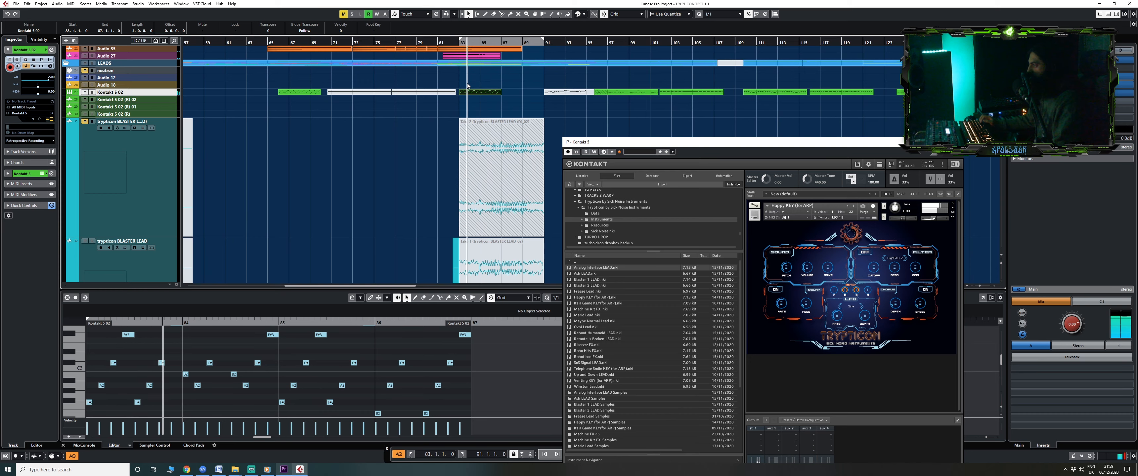
pyautogui.scroll(-1, 473, 82)
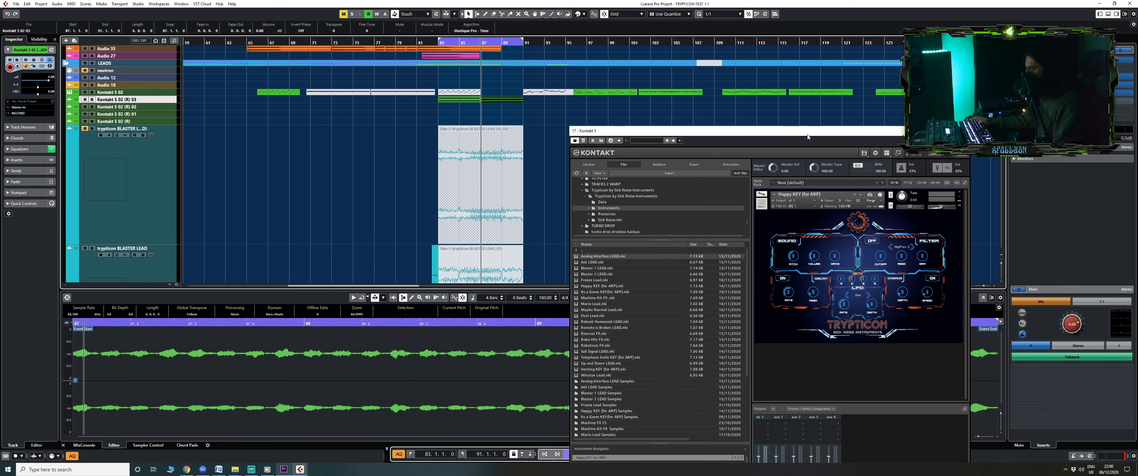
# Step: Audition the Its a Game KEY (for ARP) patch with the Kontakt 5 02 part at bar 83
pyautogui.moveTo(807, 134); pyautogui.dragTo(589, 50)
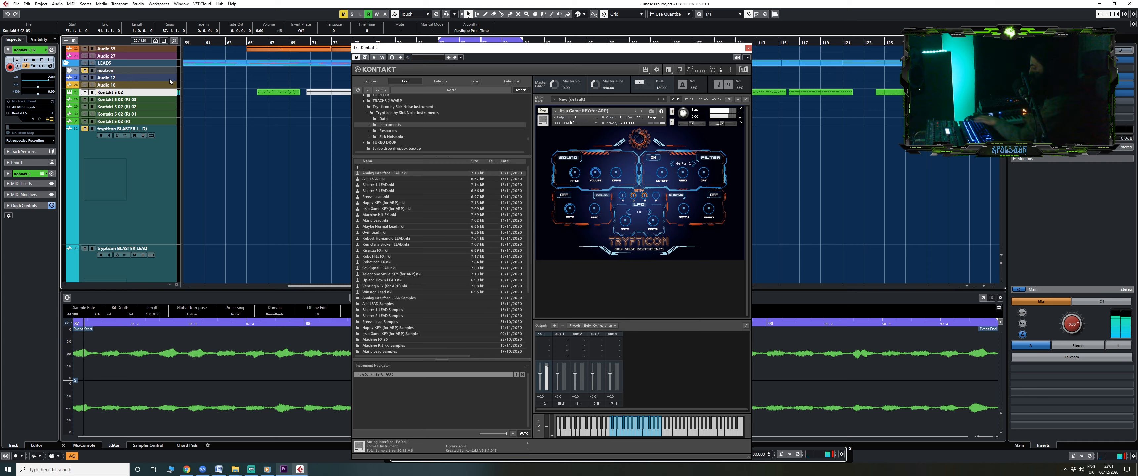
pyautogui.press('space')
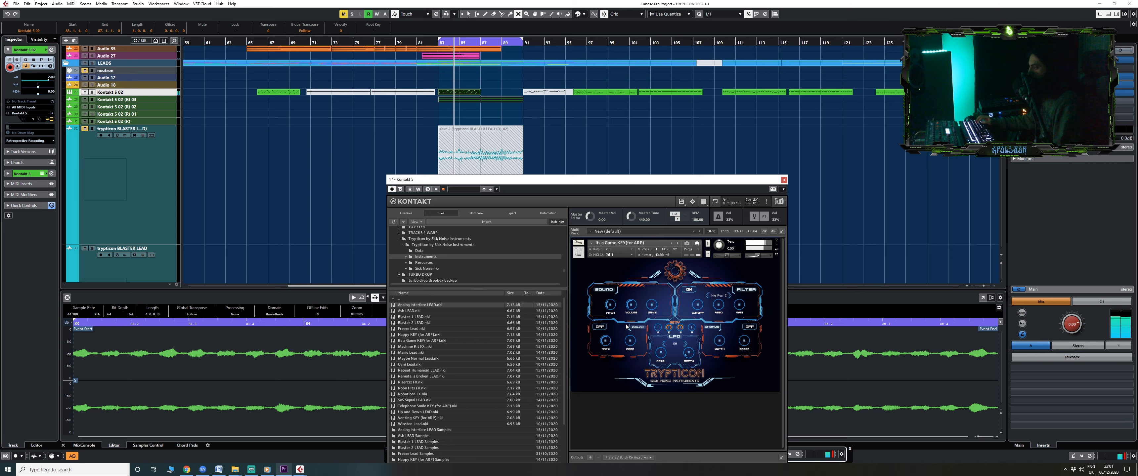
pyautogui.click(541, 86)
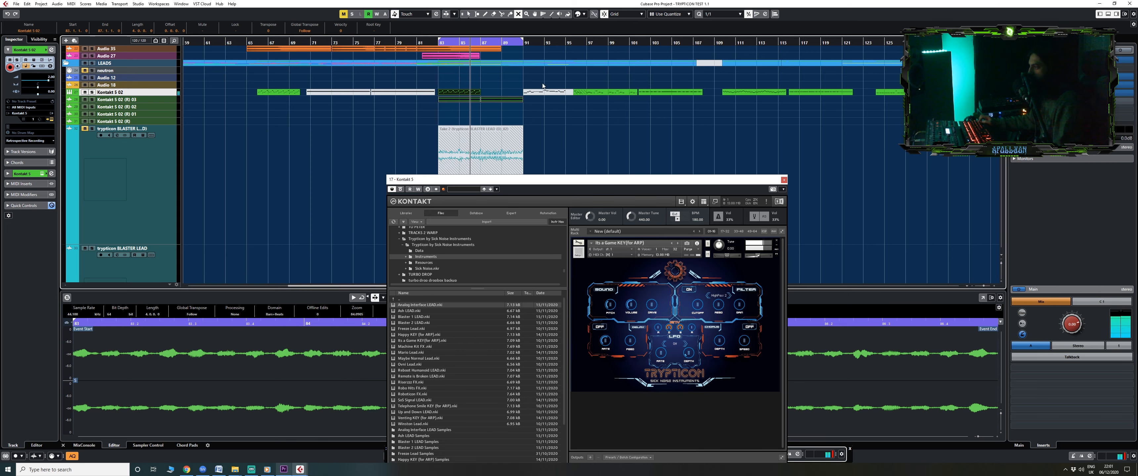
pyautogui.press('1')
pyautogui.moveTo(468, 92); pyautogui.dragTo(212, 88)
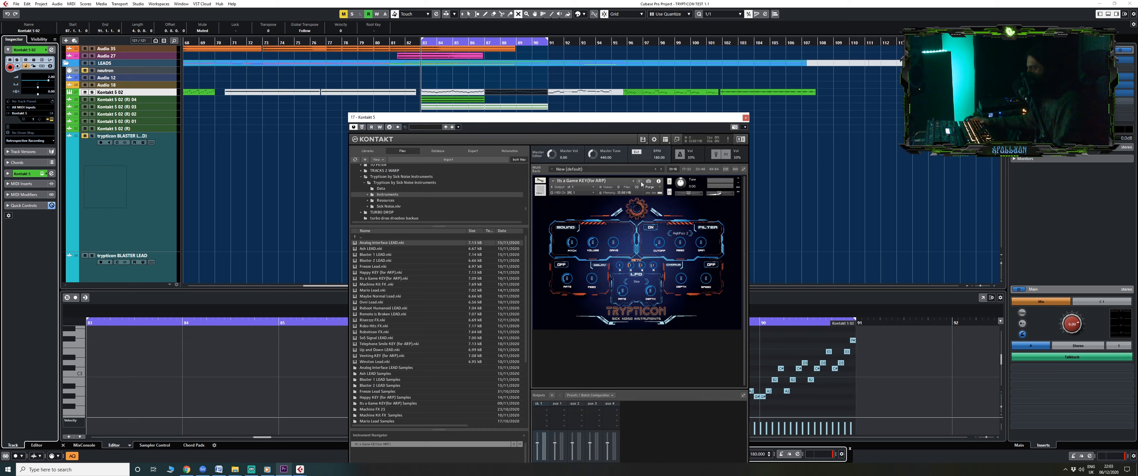
# Step: Load the Machine Kit FX patch and audition its sounds
pyautogui.click(640, 182)
pyautogui.press('t')
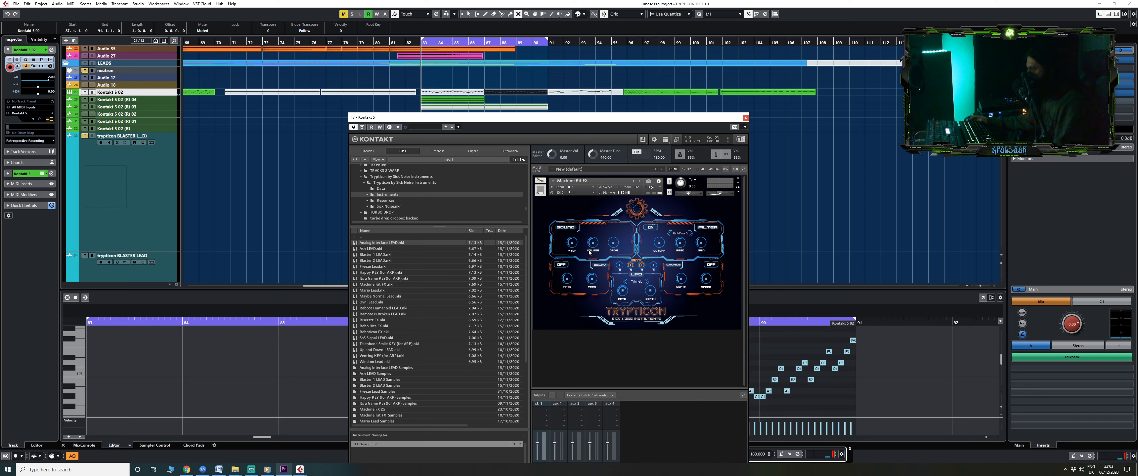
pyautogui.press('t')
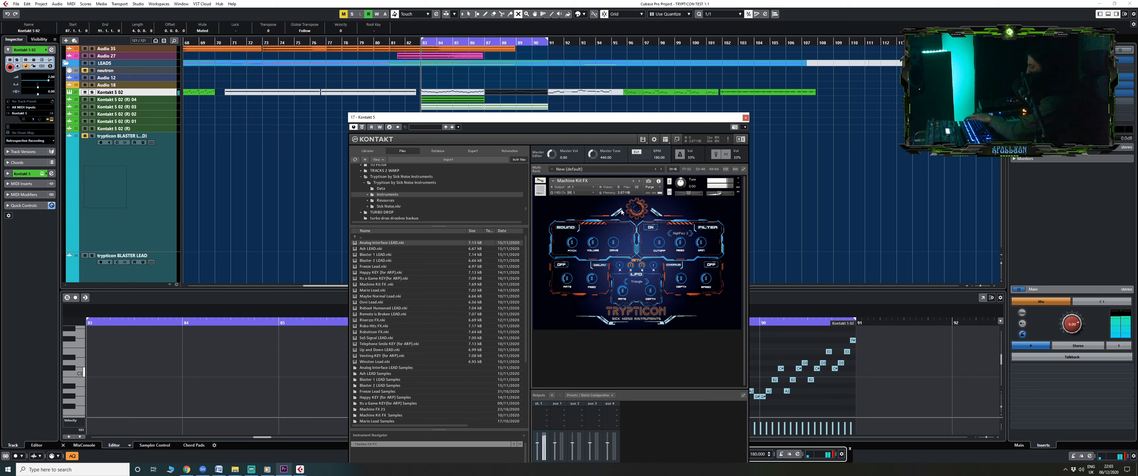
pyautogui.press('t')
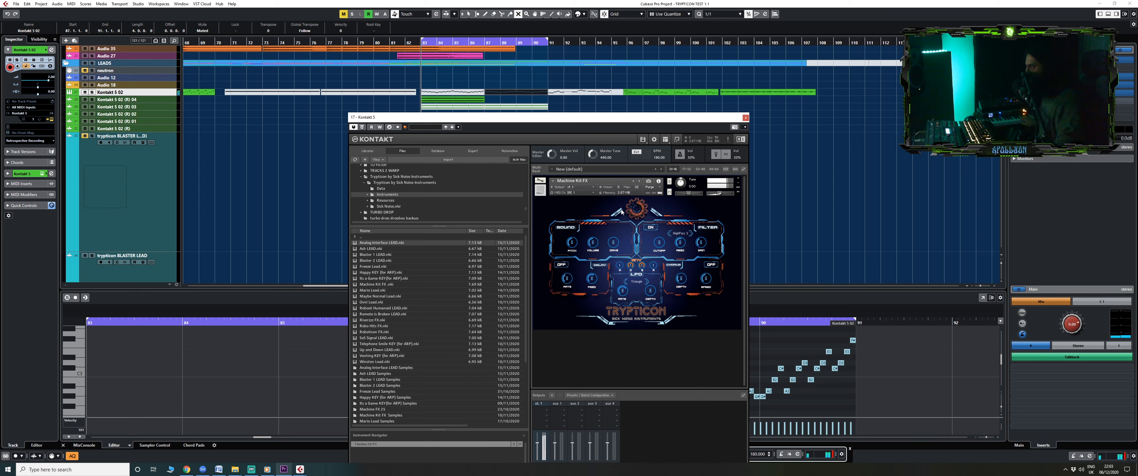
pyautogui.moveTo(543, 118); pyautogui.dragTo(440, 35)
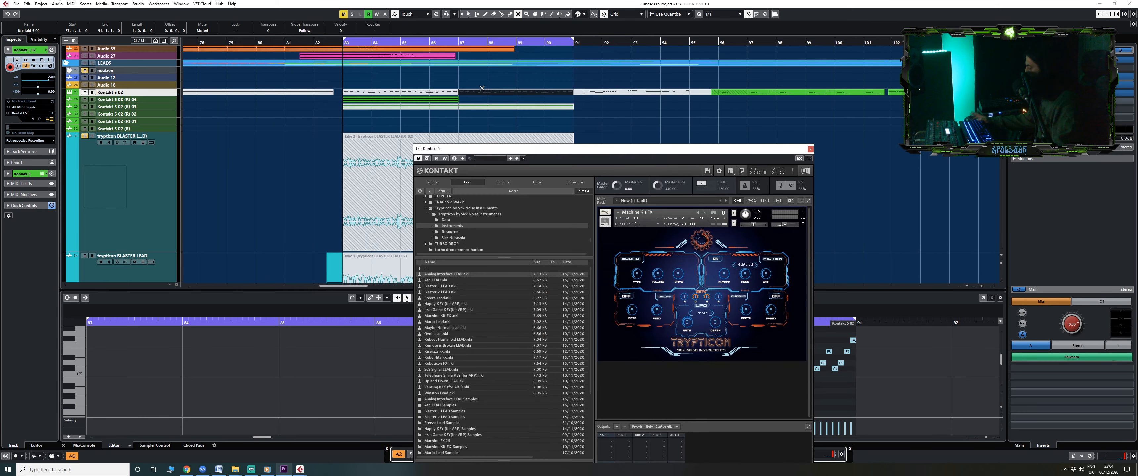
# Step: Select the Kontakt 5 02 MIDI parts between bars 83 and 91 and delete them
pyautogui.rightClick(474, 85)
pyautogui.click(442, 84)
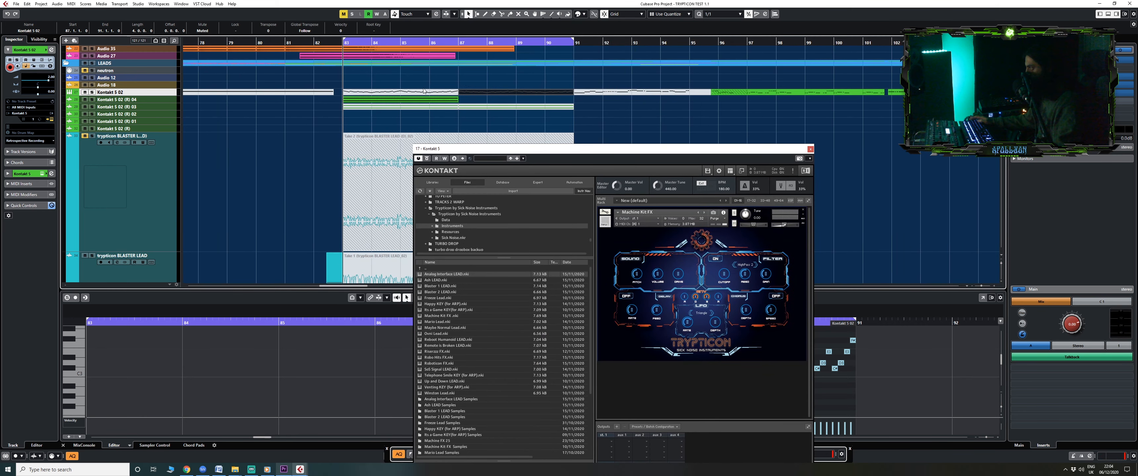
pyautogui.moveTo(438, 86); pyautogui.dragTo(471, 93)
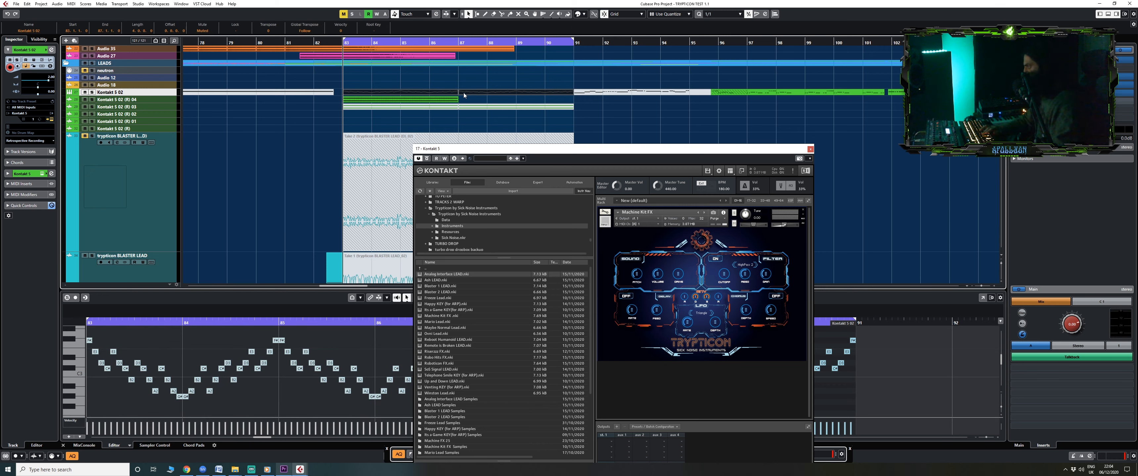
pyautogui.press('Delete')
# Step: Open the Kontakt 5 02 part at bar 83 in the key editor and lower the two short F#3 notes in bar 84 to F3
pyautogui.doubleClick(413, 91)
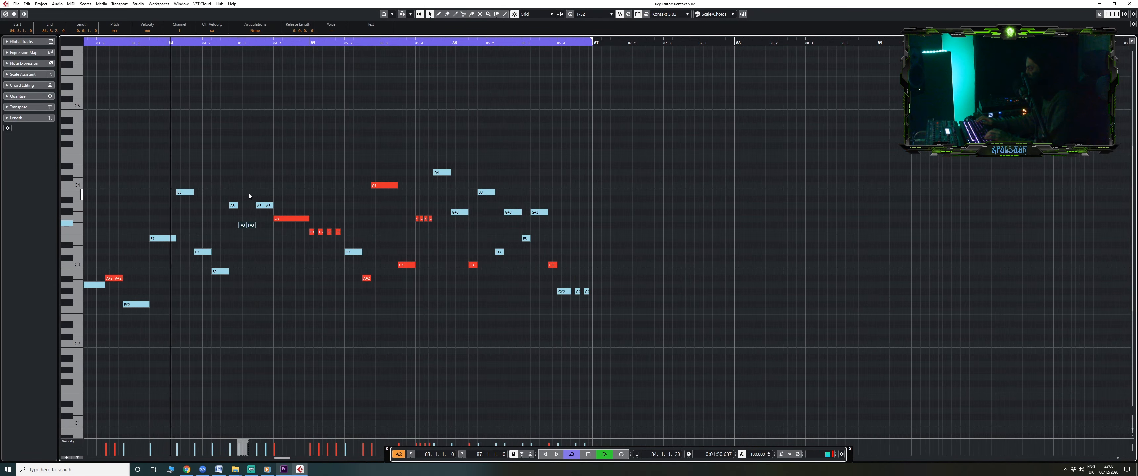
pyautogui.press('Down')
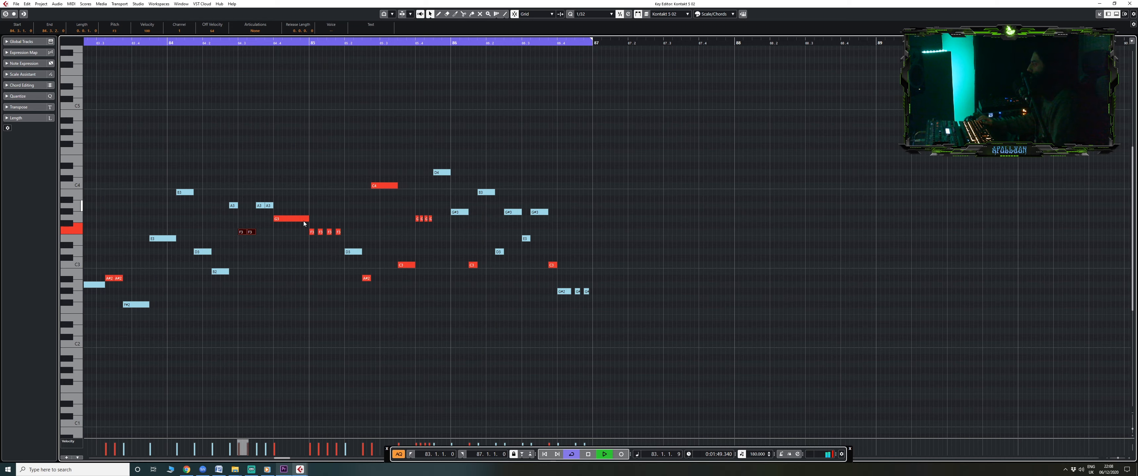
pyautogui.press('h')
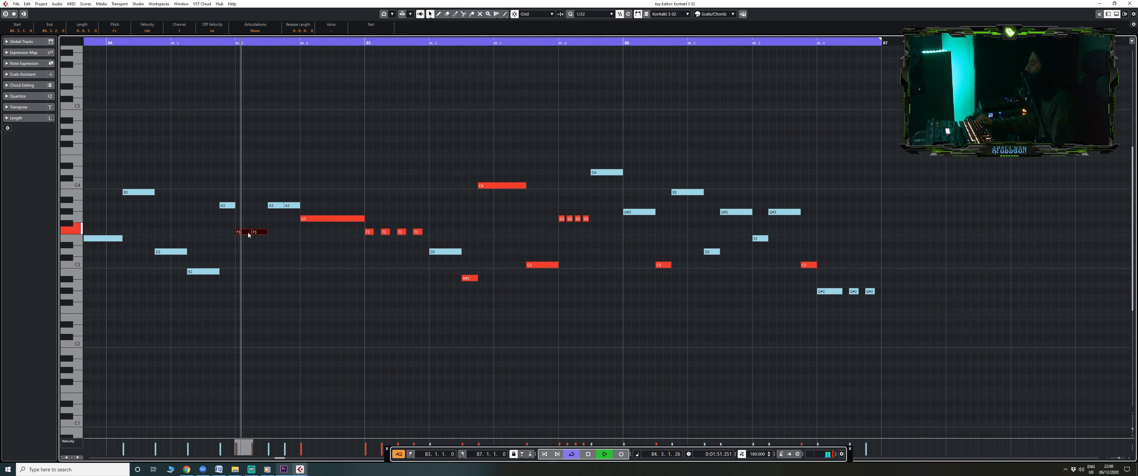
# Step: Shorten the two short F3 notes in bar 84, play the part back and return to the project window
pyautogui.moveTo(248, 235); pyautogui.dragTo(241, 235)
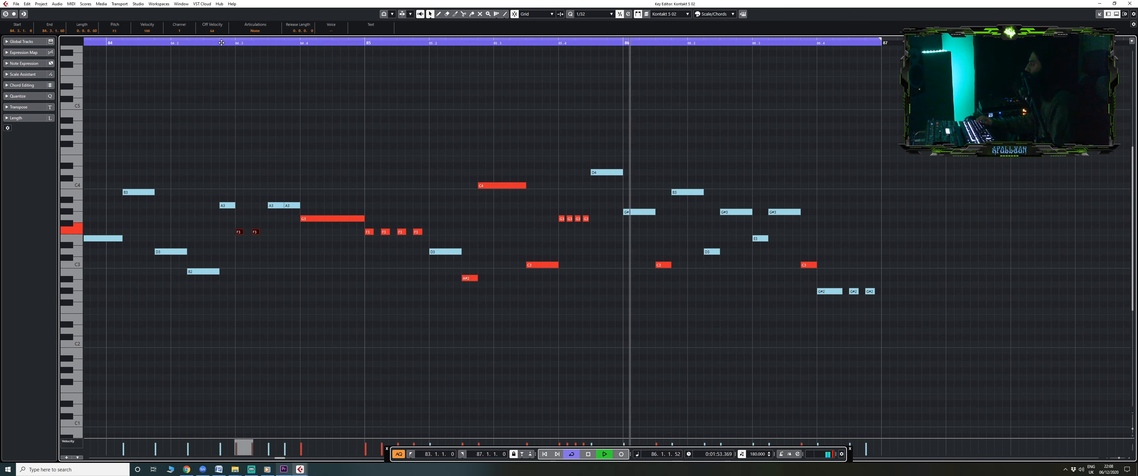
pyautogui.click(132, 42)
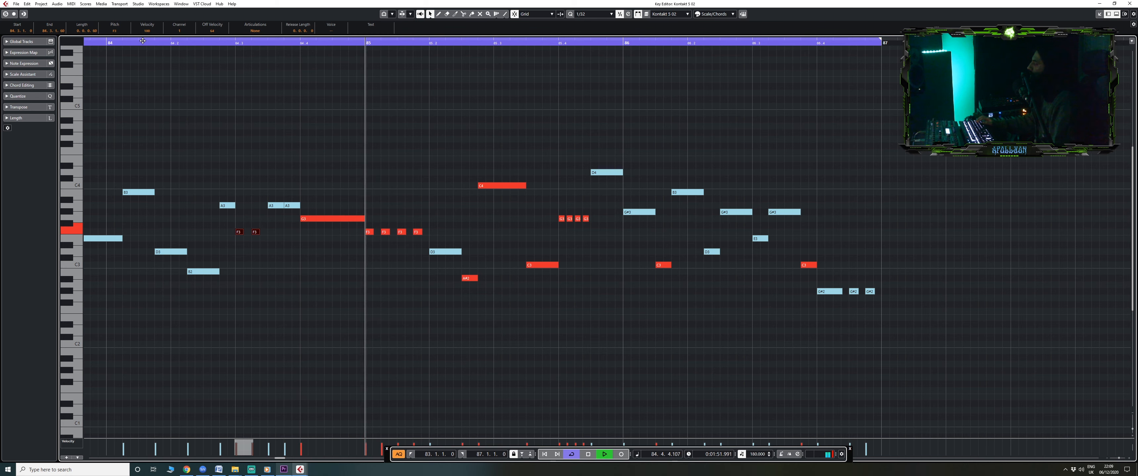
pyautogui.press('g')
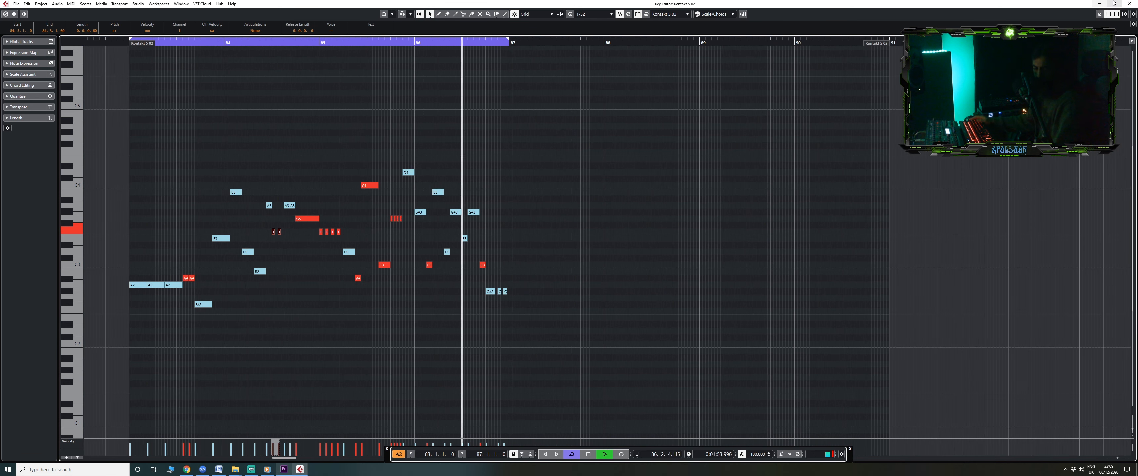
pyautogui.press('Return')
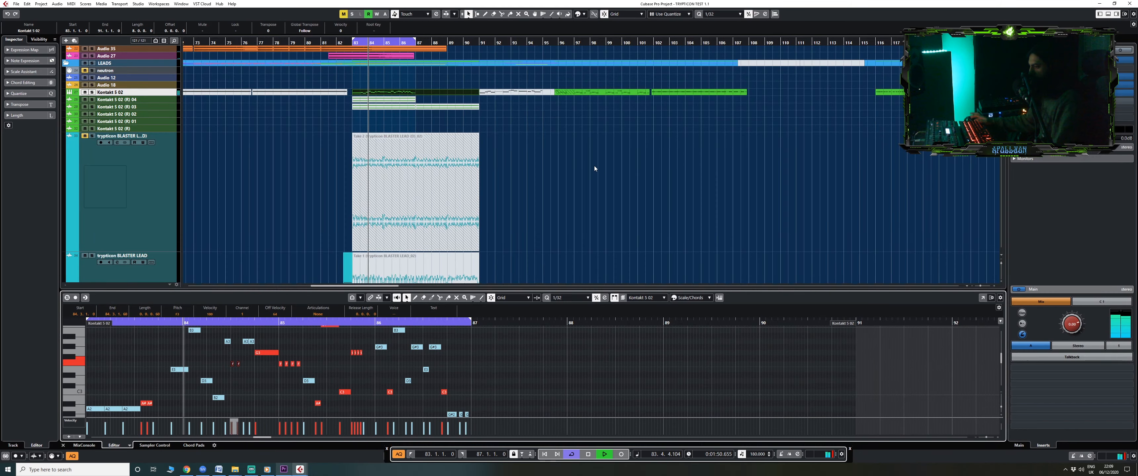
# Step: Pick the Split tool for the project window and set the grid's quantize value to 1/1
pyautogui.press('t')
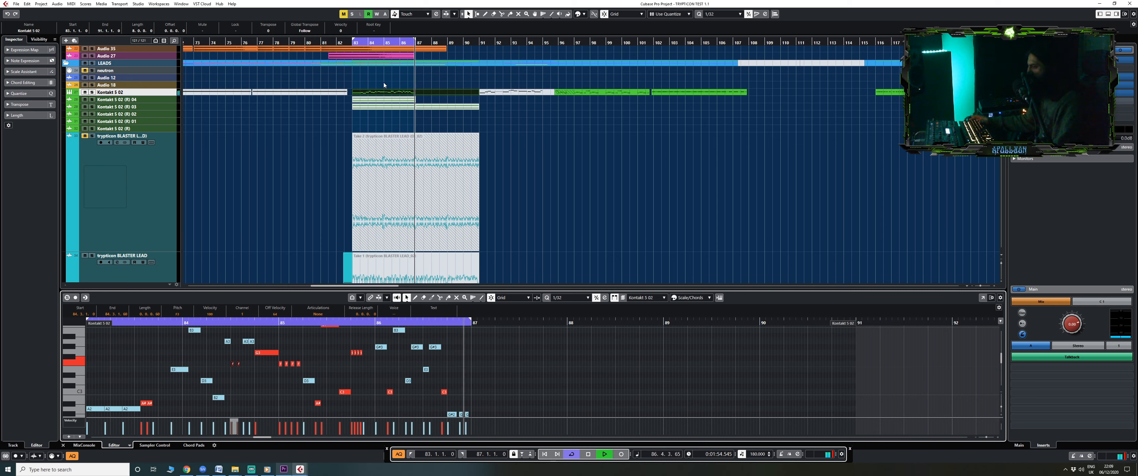
pyautogui.rightClick(418, 92)
pyautogui.click(455, 94)
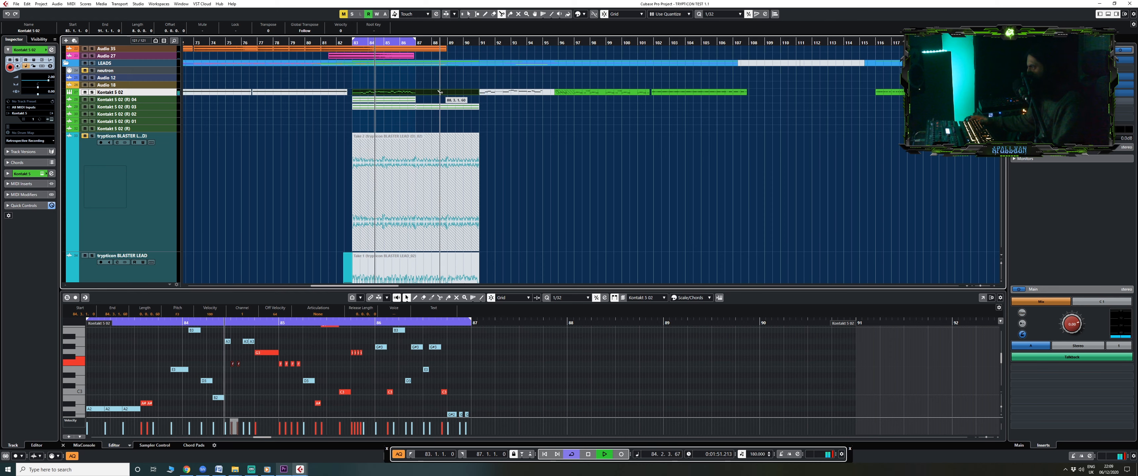
pyautogui.click(720, 13)
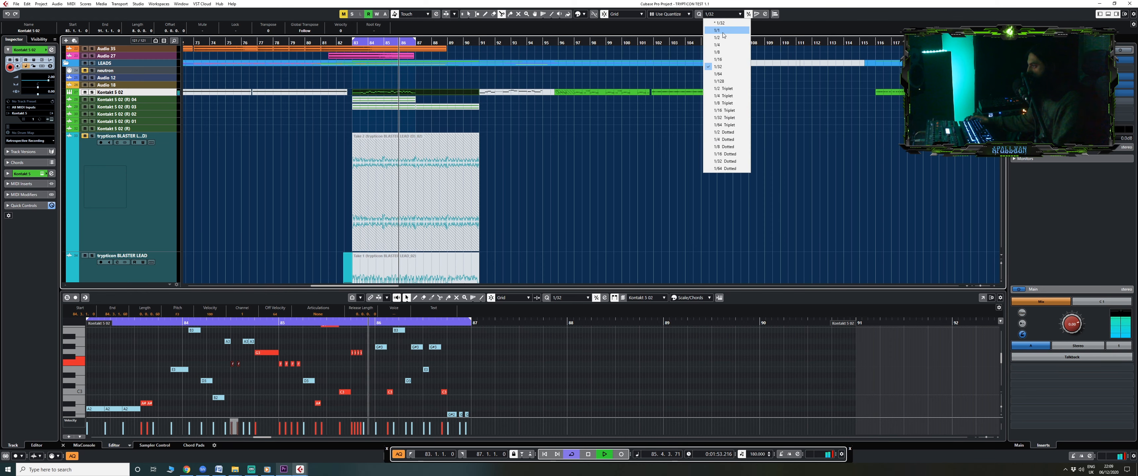
pyautogui.click(723, 30)
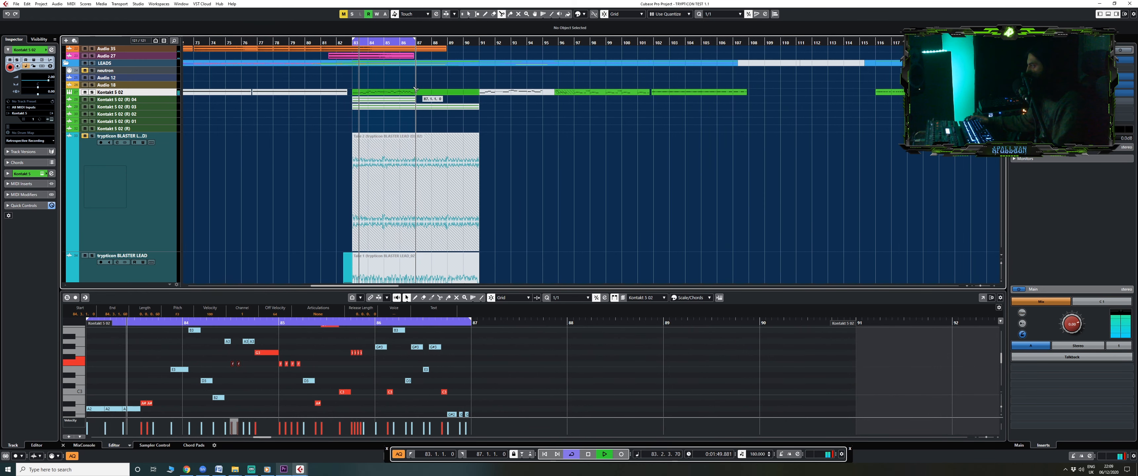
# Step: Split the Kontakt 5 02 part that starts at bar 83 at bar 87
pyautogui.press('1')
pyautogui.click(375, 93)
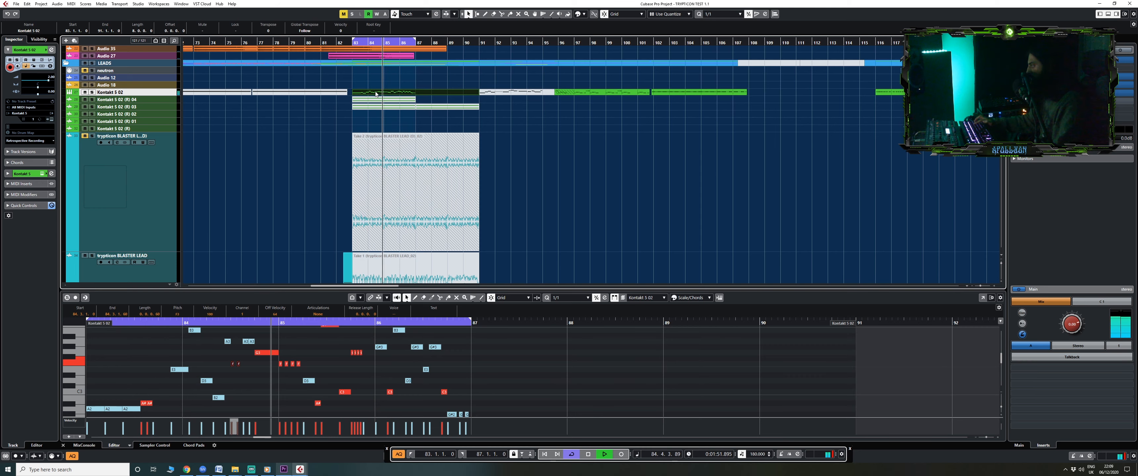
pyautogui.rightClick(423, 92)
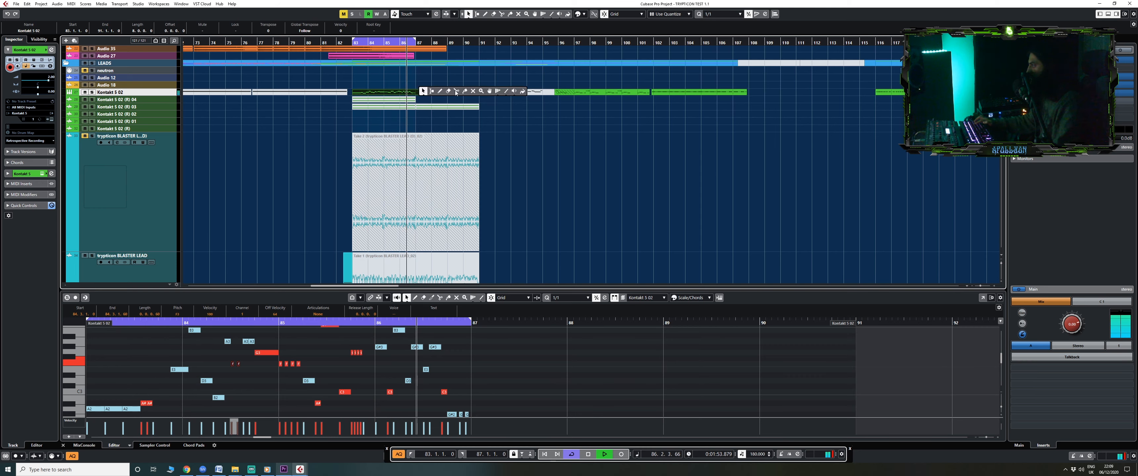
pyautogui.click(456, 93)
pyautogui.click(412, 92)
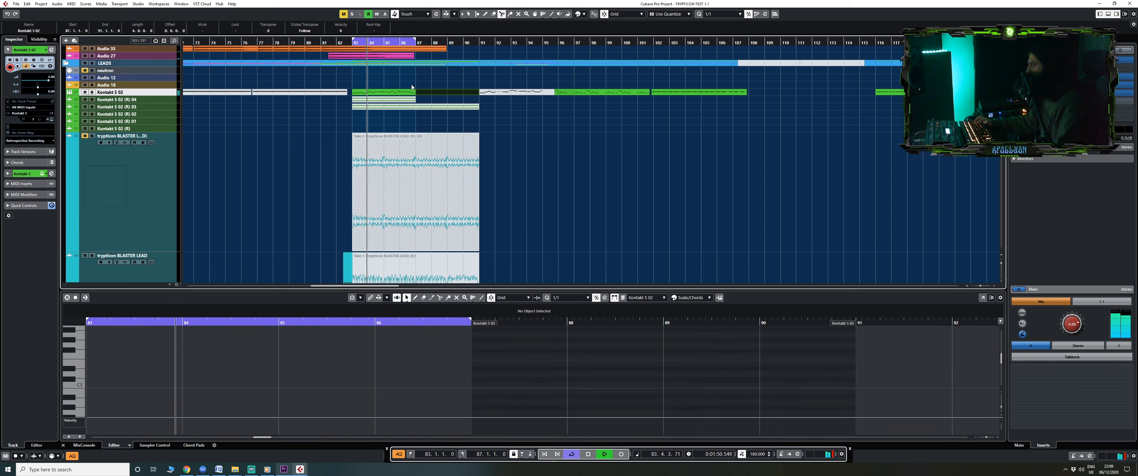
# Step: Select the Kontakt 5 02 part between bars 83 and 87 and render it in place
pyautogui.press('1')
pyautogui.click(397, 93)
pyautogui.hotkey('alt', 'r')
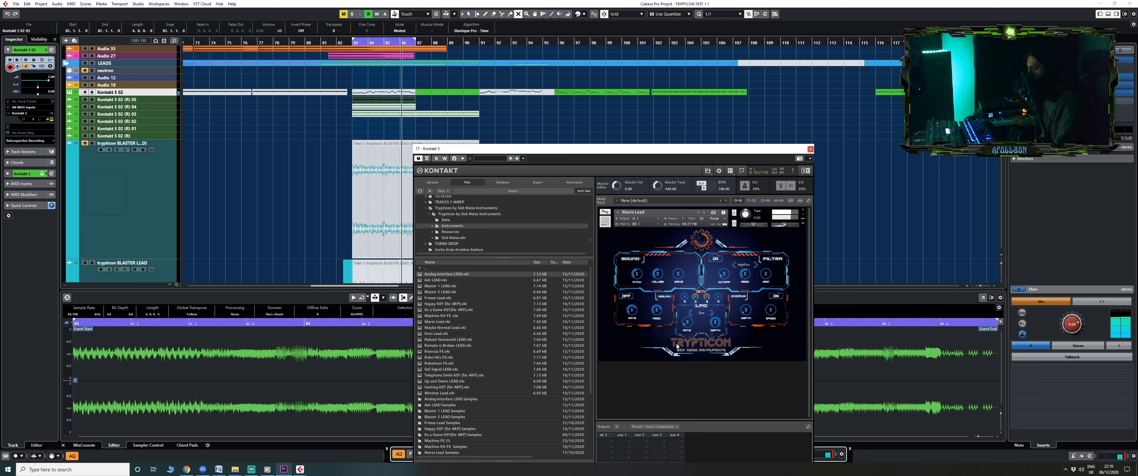
# Step: Audition the Mario Lead patch with the Saw and Triangle LFO waveforms and set its LFO to Sine
pyautogui.press('t')
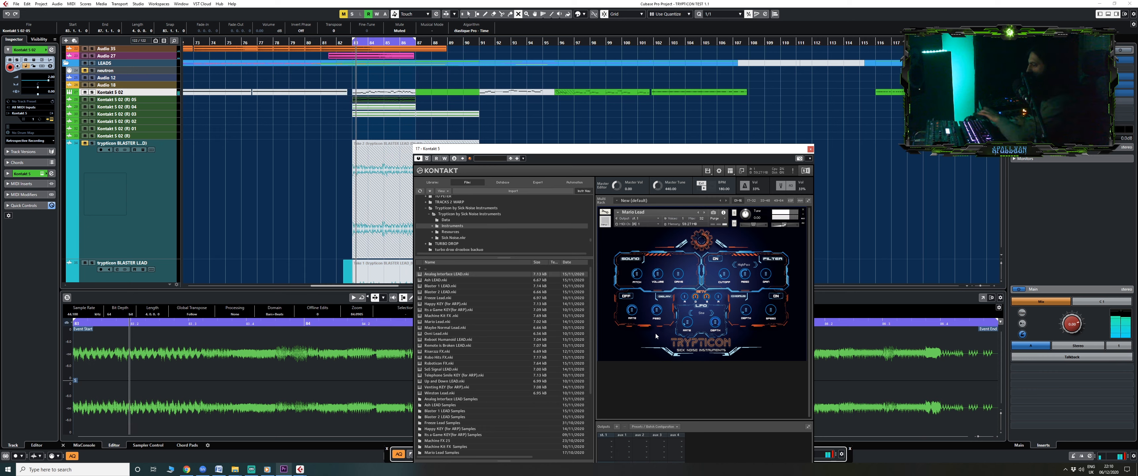
pyautogui.click(697, 316)
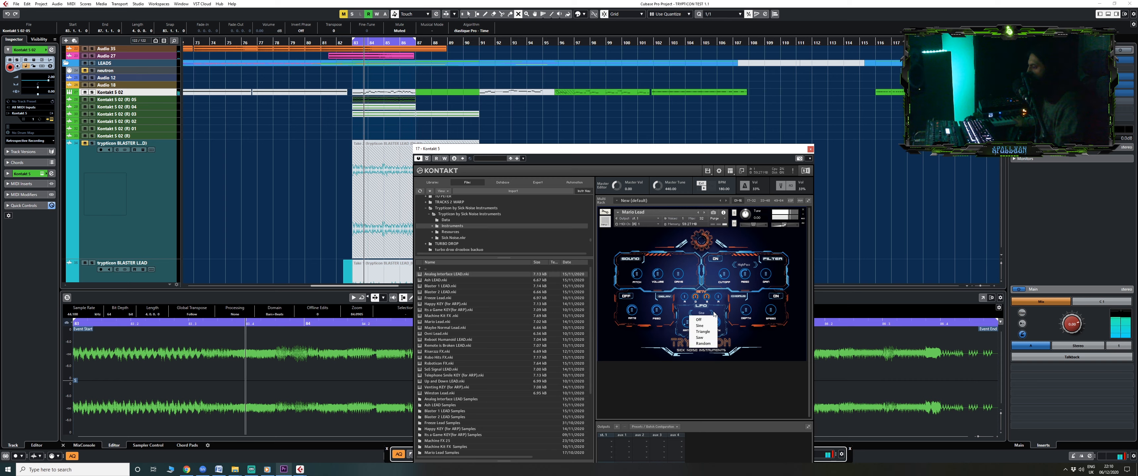
pyautogui.click(714, 340)
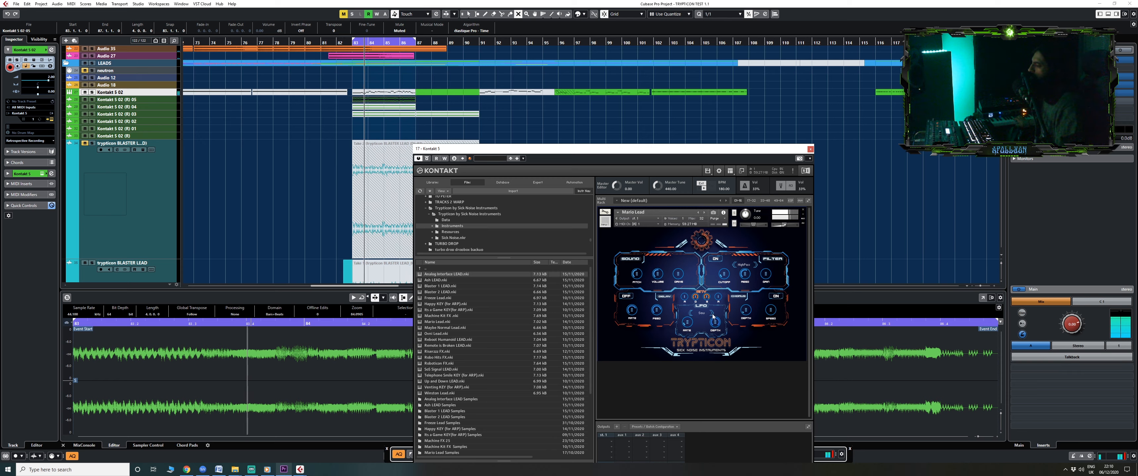
pyautogui.click(697, 314)
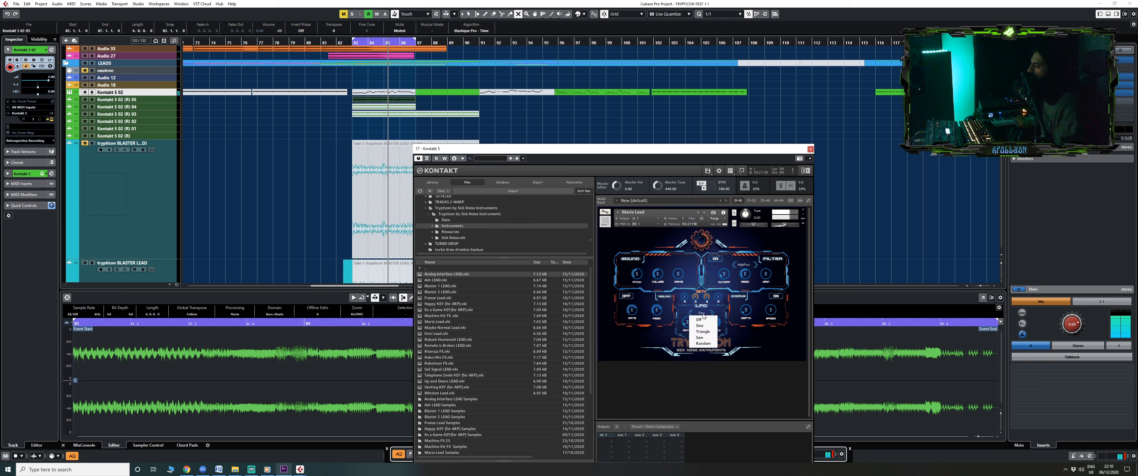
pyautogui.click(703, 331)
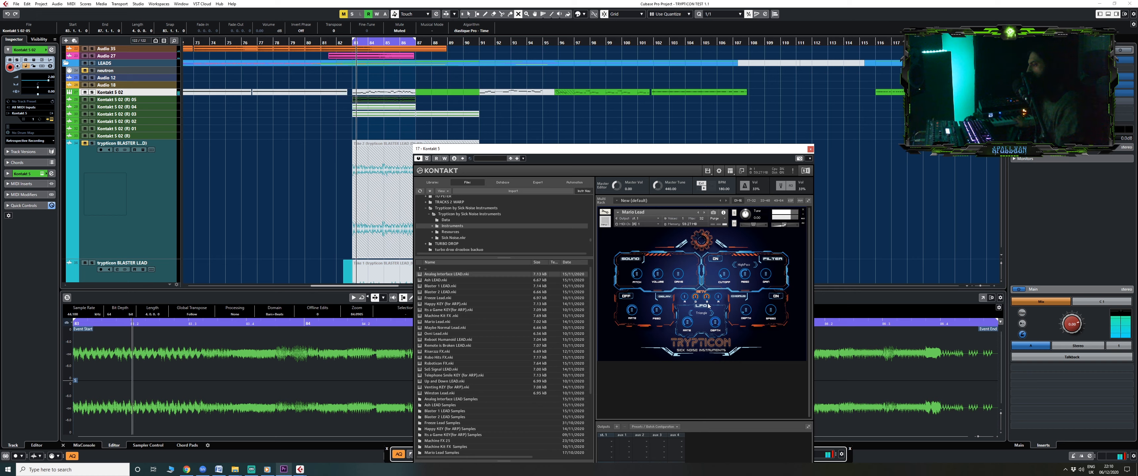
pyautogui.click(702, 313)
pyautogui.click(701, 327)
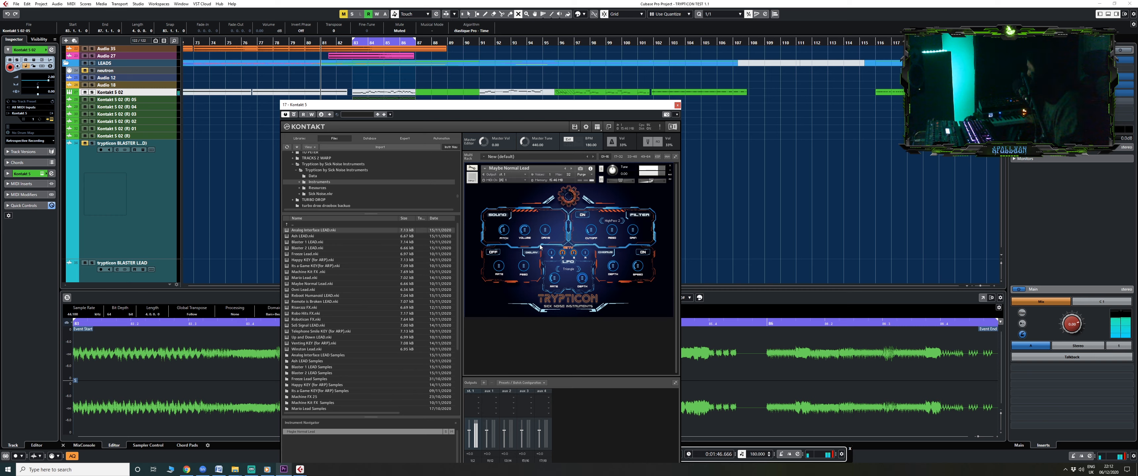
# Step: Move the Kontakt 5 02 part at bar 83 to bar 110 and put the part from bar 102 at bar 83
pyautogui.click(375, 91)
pyautogui.press('1')
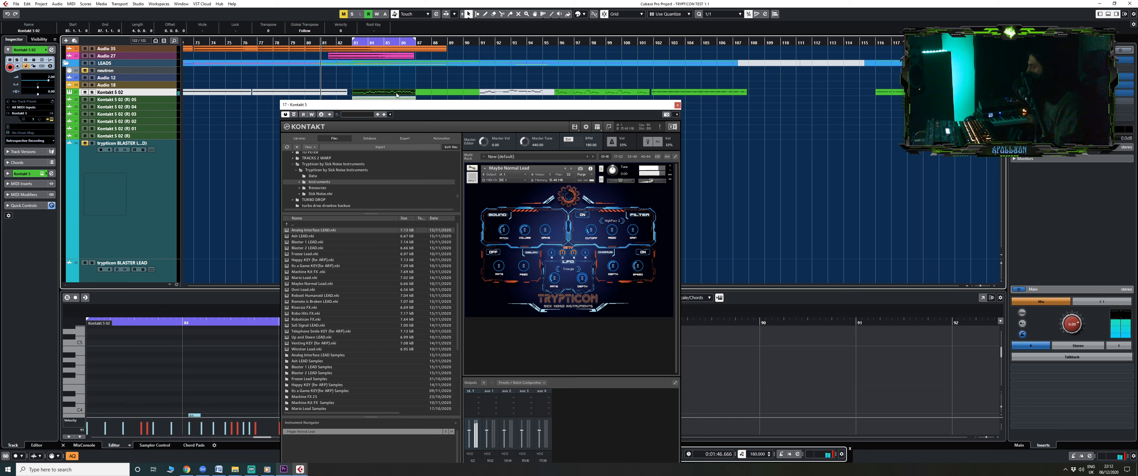
pyautogui.moveTo(396, 93); pyautogui.dragTo(824, 95)
pyautogui.click(687, 94)
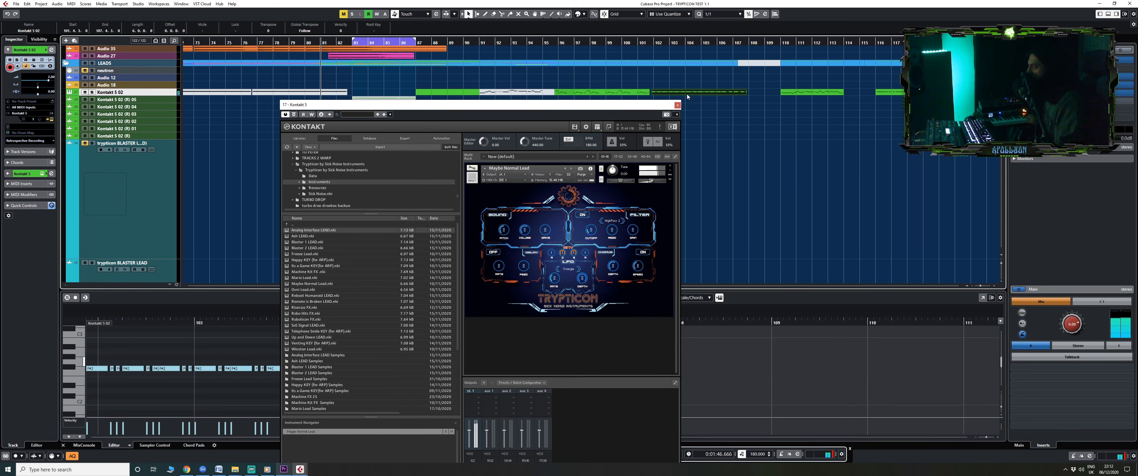
pyautogui.moveTo(687, 97); pyautogui.dragTo(389, 94)
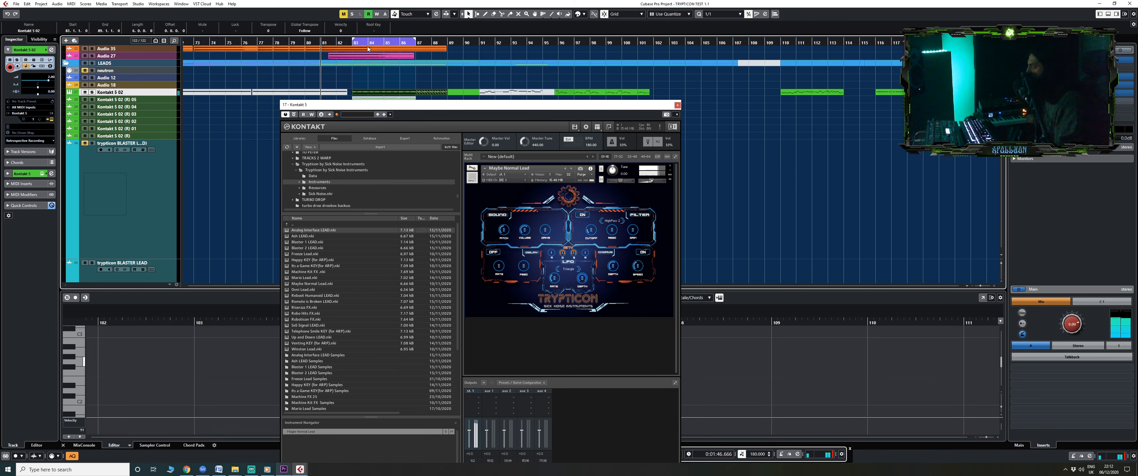
# Step: Play from bar 83 and audition the lead patches up to Robot Humanoid LEAD, toggling talkback between them
pyautogui.click(359, 40)
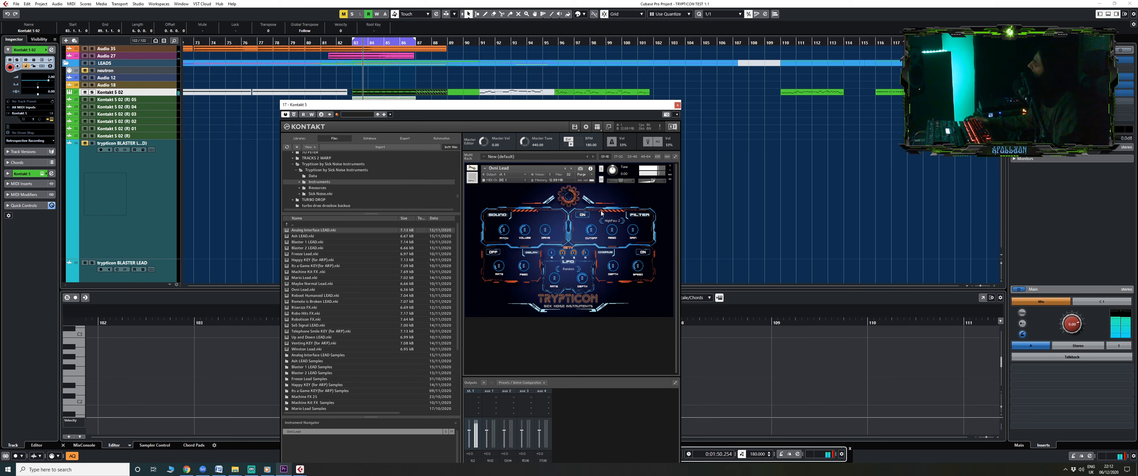
pyautogui.press('t')
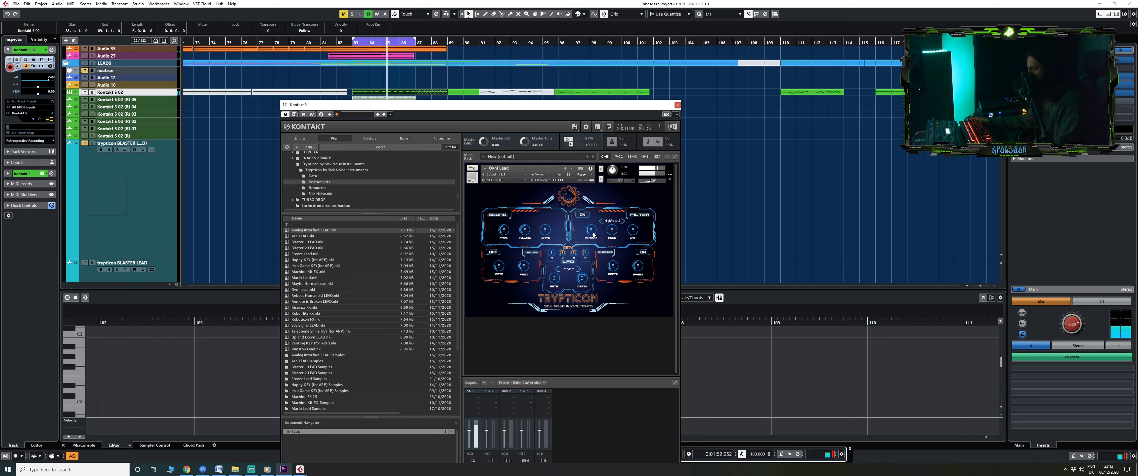
pyautogui.press('t')
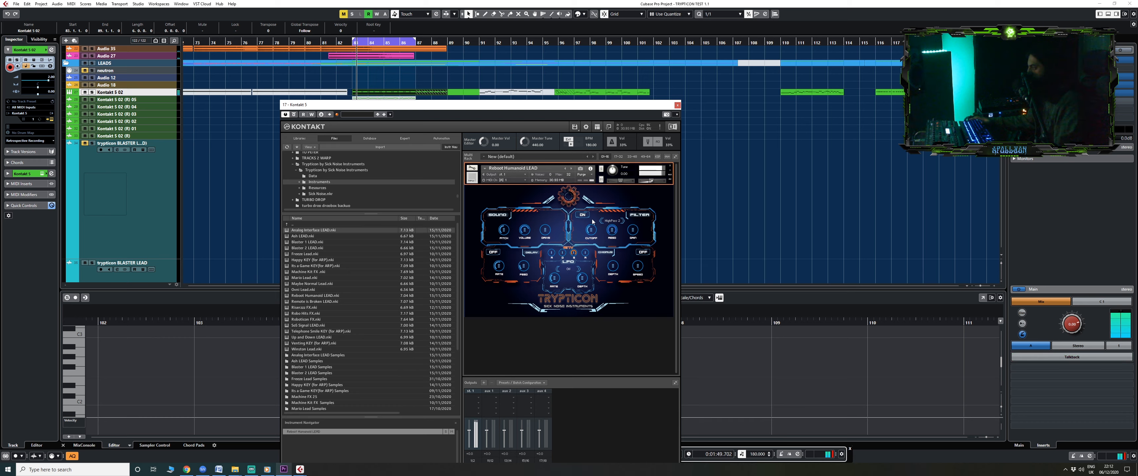
pyautogui.press('t')
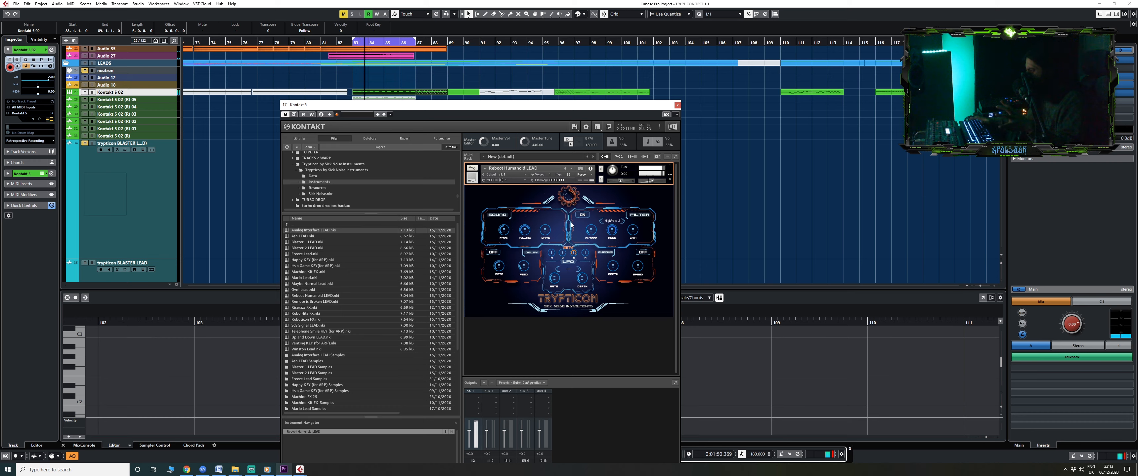
pyautogui.press('t')
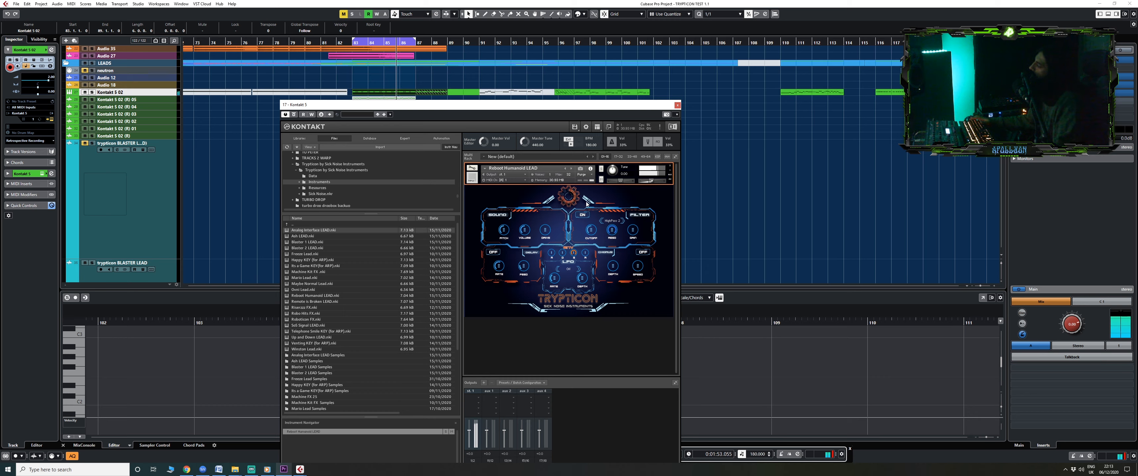
# Step: Record the Robot Humanoid LEAD patch onto the ITS A GAME audio track and stop the transport
pyautogui.press('space')
pyautogui.moveTo(442, 109); pyautogui.dragTo(616, 206)
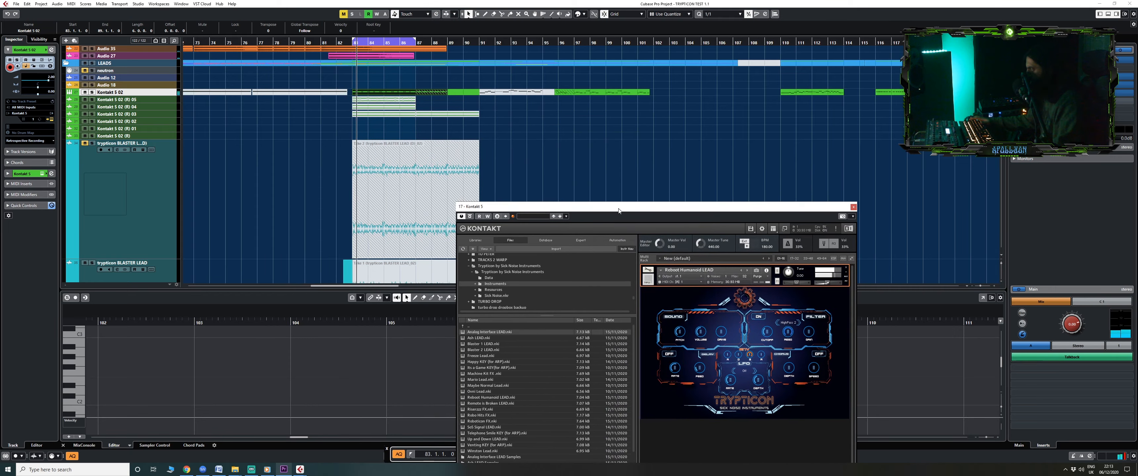
pyautogui.scroll(-6, 336, 165)
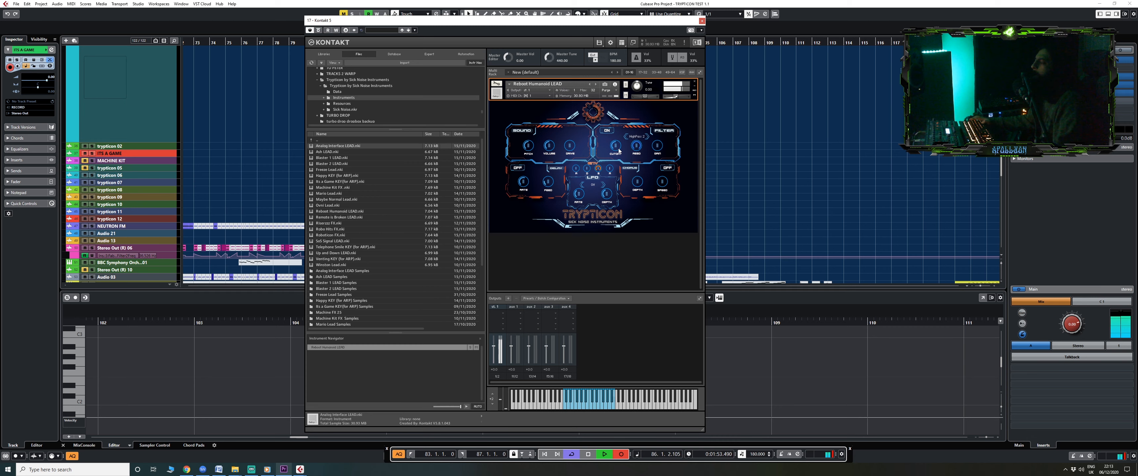
pyautogui.press('space')
# Step: Load the Remote is Broken LEAD patch and audition single notes on Kontakt's on-screen keyboard
pyautogui.click(595, 84)
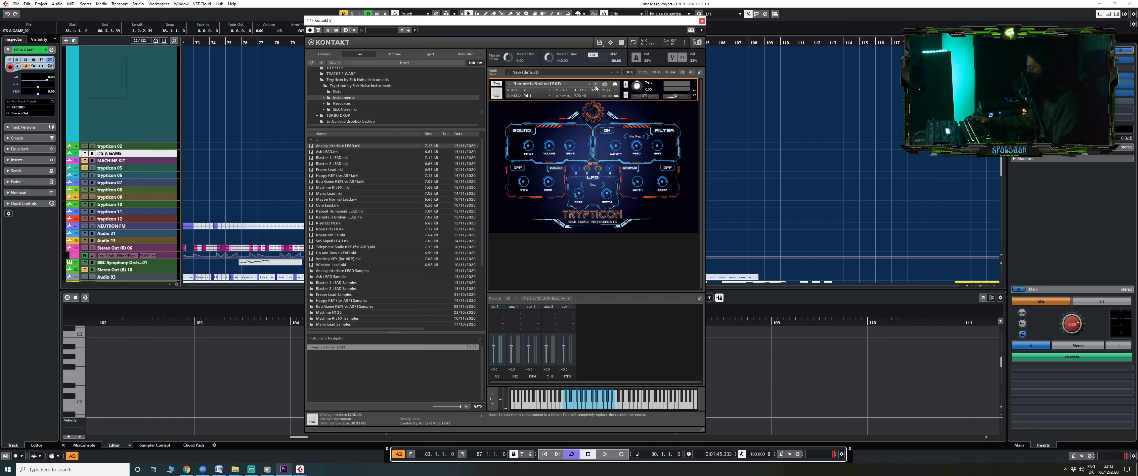
pyautogui.click(594, 407)
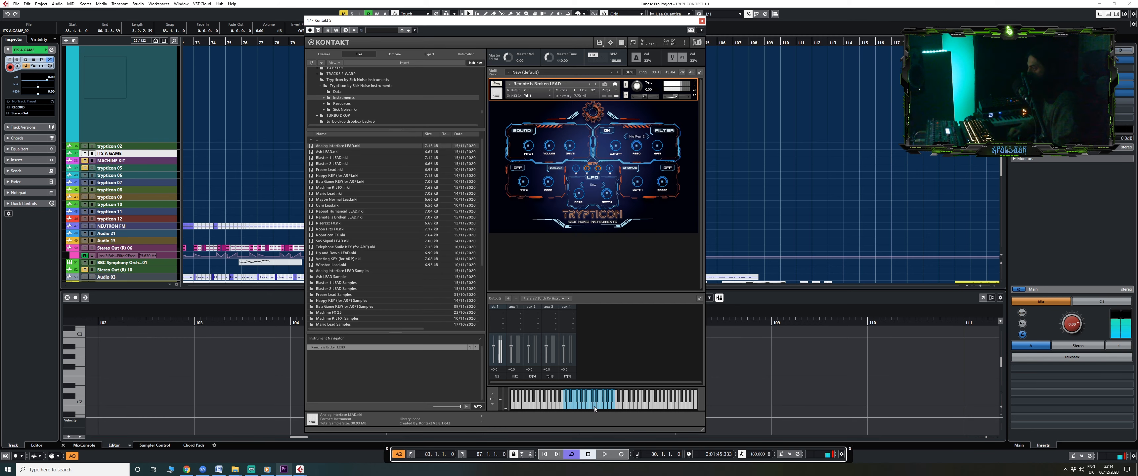
pyautogui.click(578, 406)
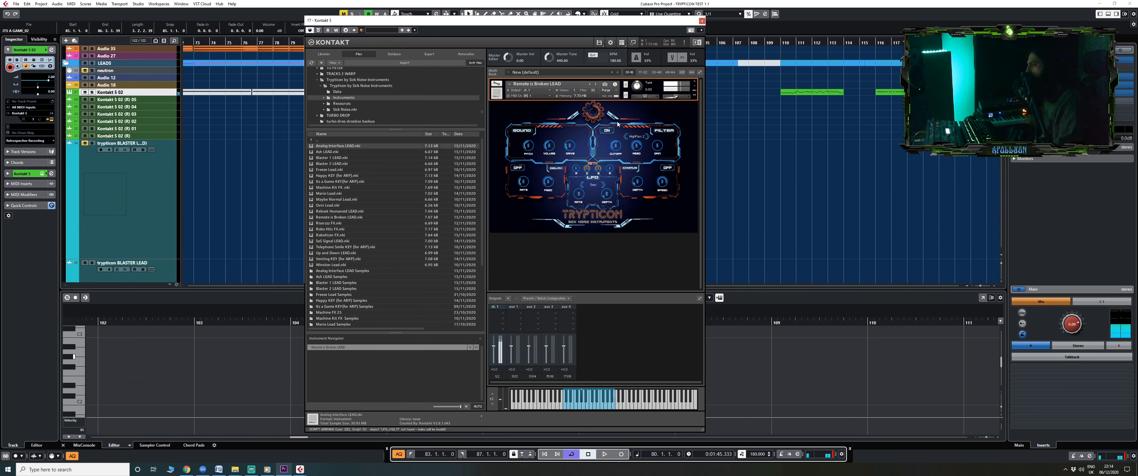
# Step: Audition the Remote is Broken LEAD patch with the Kontakt 5 02 part from bar 83 and switch to the next instrument
pyautogui.moveTo(546, 25); pyautogui.dragTo(570, 193)
pyautogui.click(355, 44)
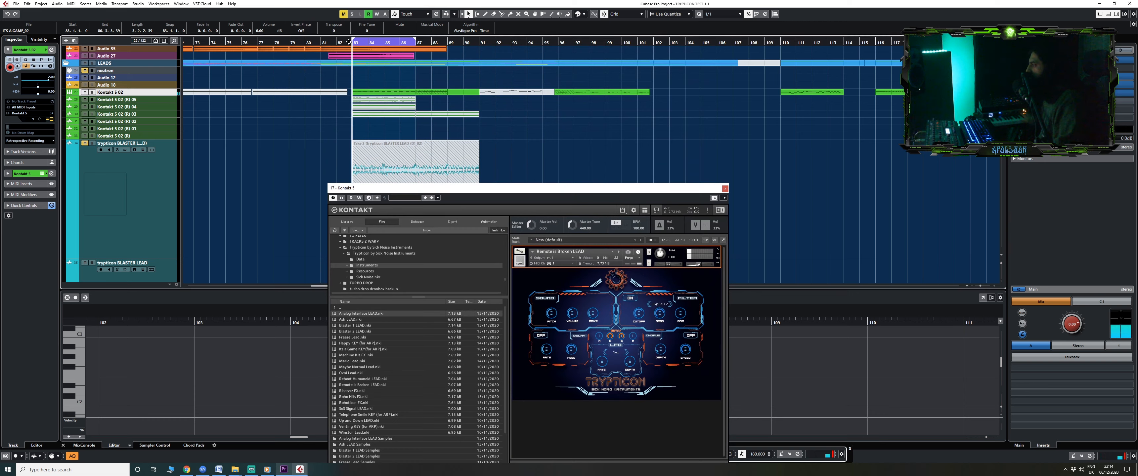
pyautogui.press('space')
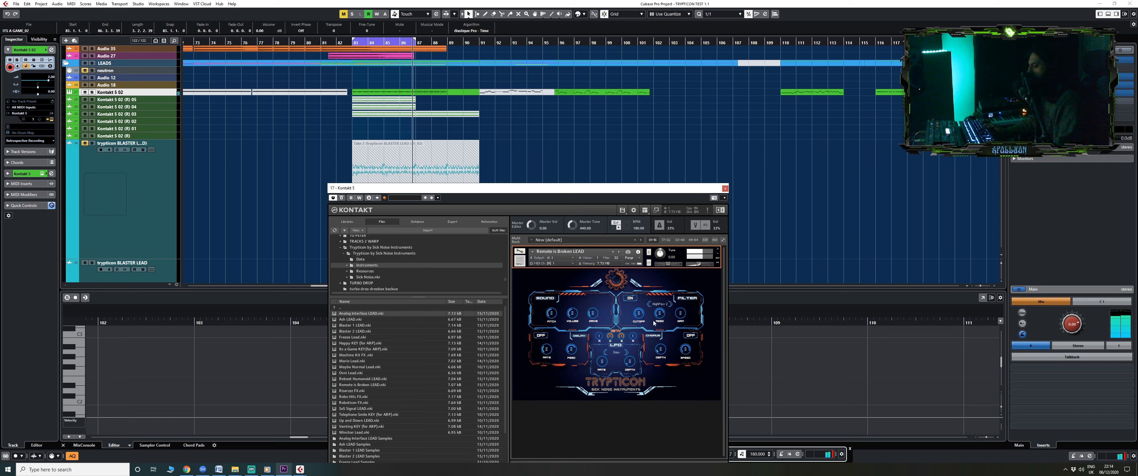
pyautogui.press('space')
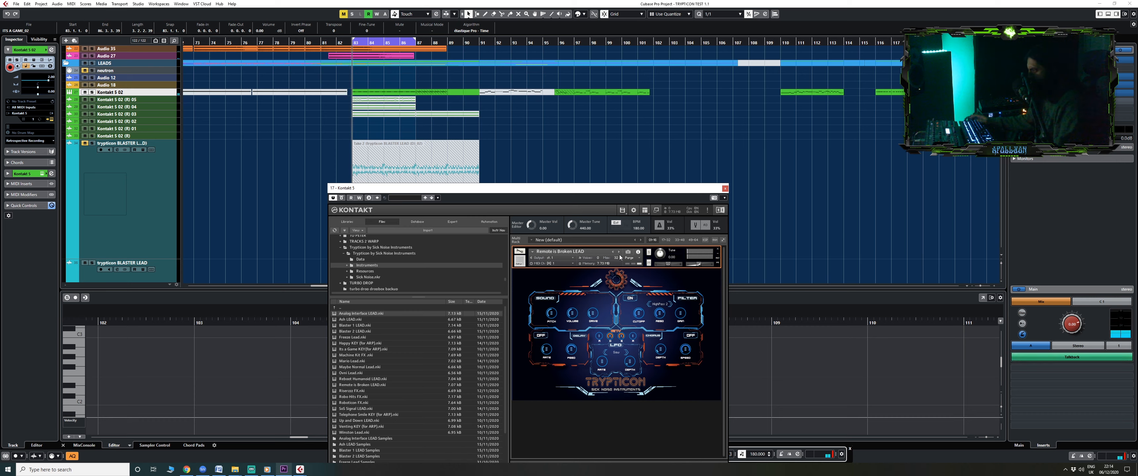
pyautogui.click(619, 253)
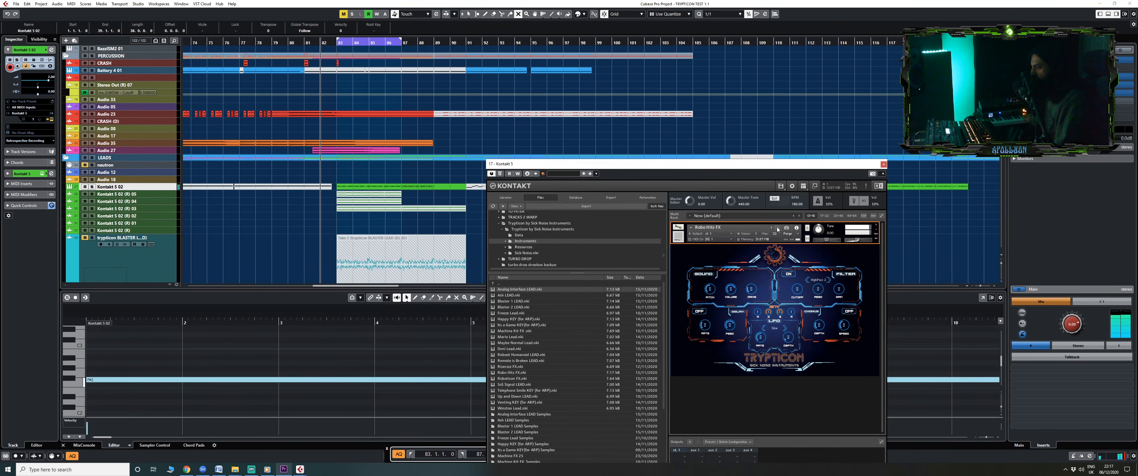
# Step: Toggle talkback while auditioning the Robo-Hits FX patch
pyautogui.press('t')
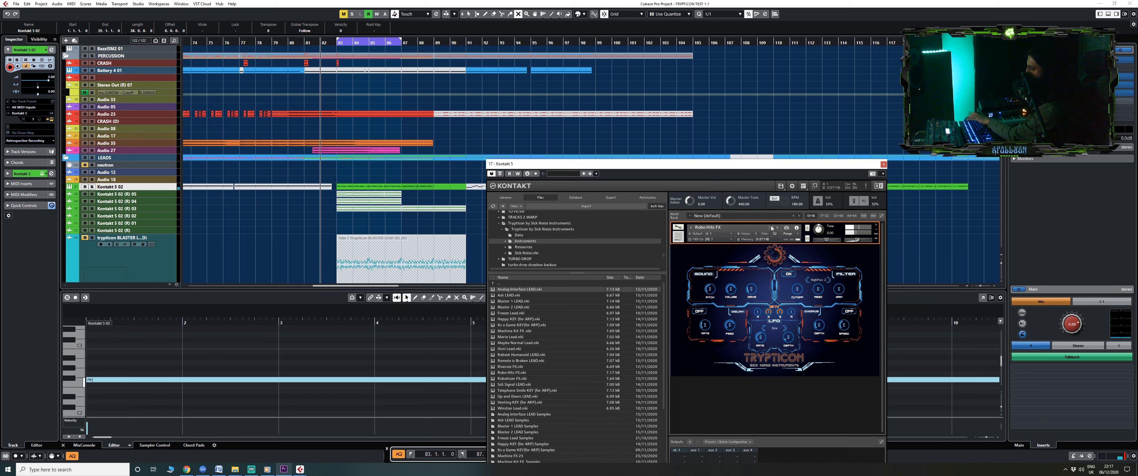
pyautogui.press('t')
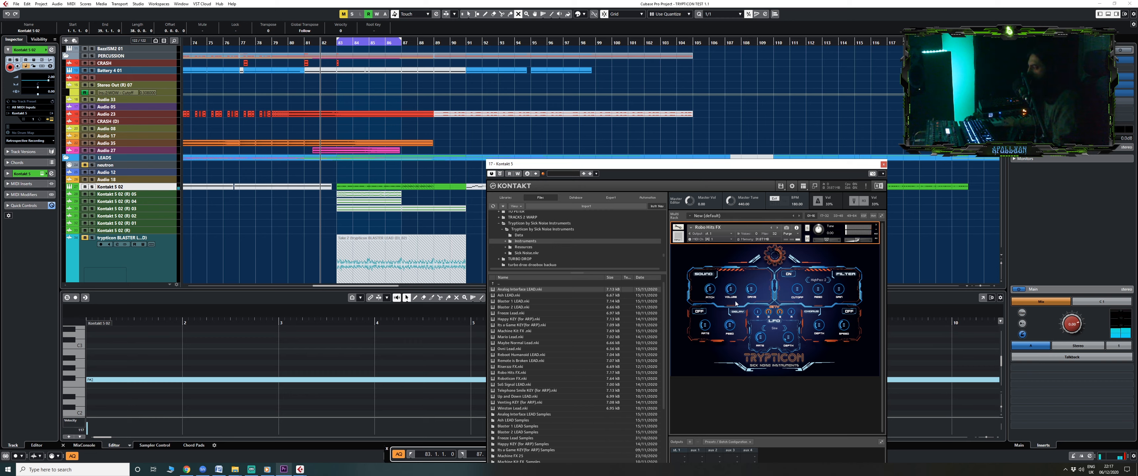
# Step: Swap the MIDI part at bar 83 on the Kontakt 5 02 track for a later part and audition it with Robo-Hits FX
pyautogui.moveTo(592, 164); pyautogui.dragTo(659, 279)
pyautogui.click(475, 206)
pyautogui.press('1')
pyautogui.moveTo(360, 187); pyautogui.dragTo(684, 187)
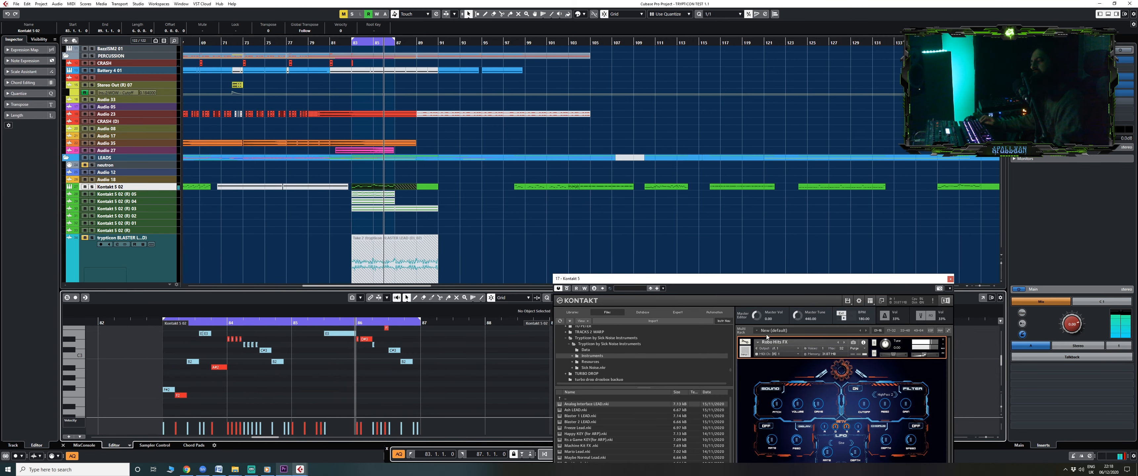
pyautogui.moveTo(800, 284); pyautogui.dragTo(743, 259)
pyautogui.moveTo(384, 186); pyautogui.dragTo(482, 187)
pyautogui.moveTo(671, 188); pyautogui.dragTo(382, 184)
pyautogui.press('space')
pyautogui.press('space')
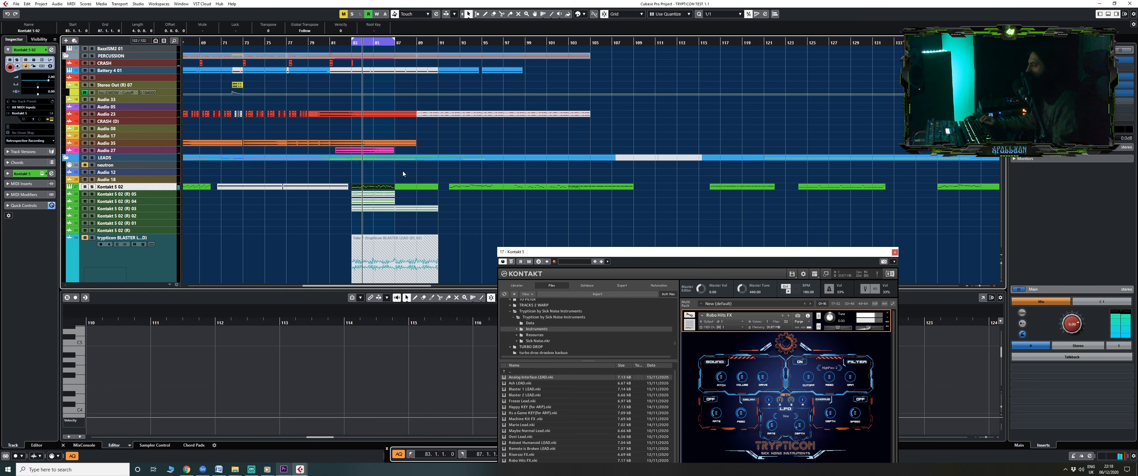
# Step: Split the Kontakt 5 02 MIDI part at bar 85 with the Split tool
pyautogui.press('h')
pyautogui.press('h')
pyautogui.rightClick(386, 187)
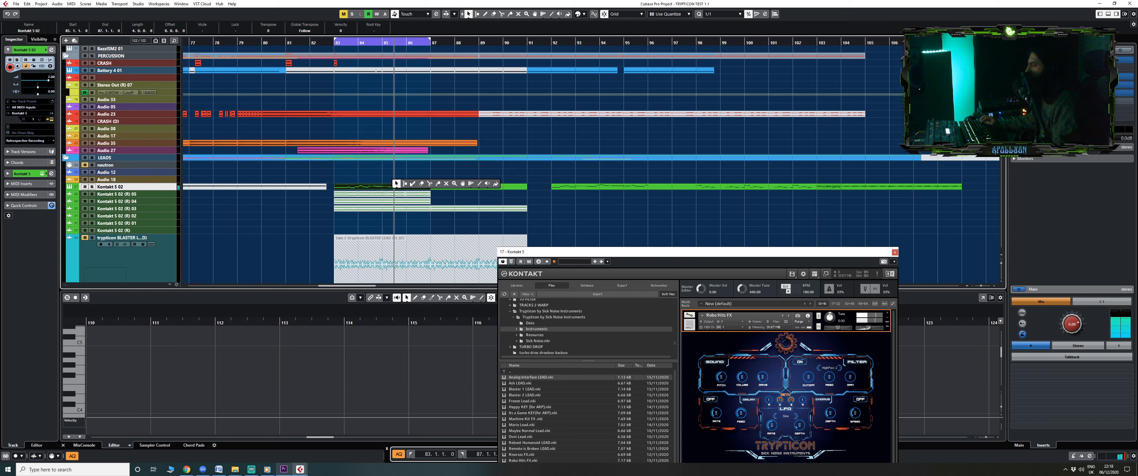
pyautogui.click(428, 183)
pyautogui.click(386, 187)
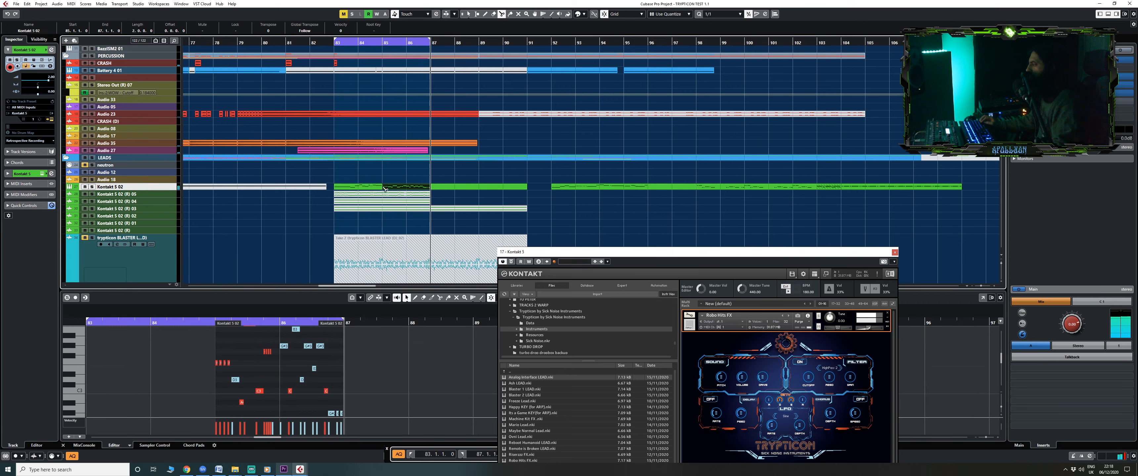
# Step: Open the part's first half in a separate Key Editor and raise its six opening notes by one octave
pyautogui.click(942, 305)
pyautogui.click(982, 298)
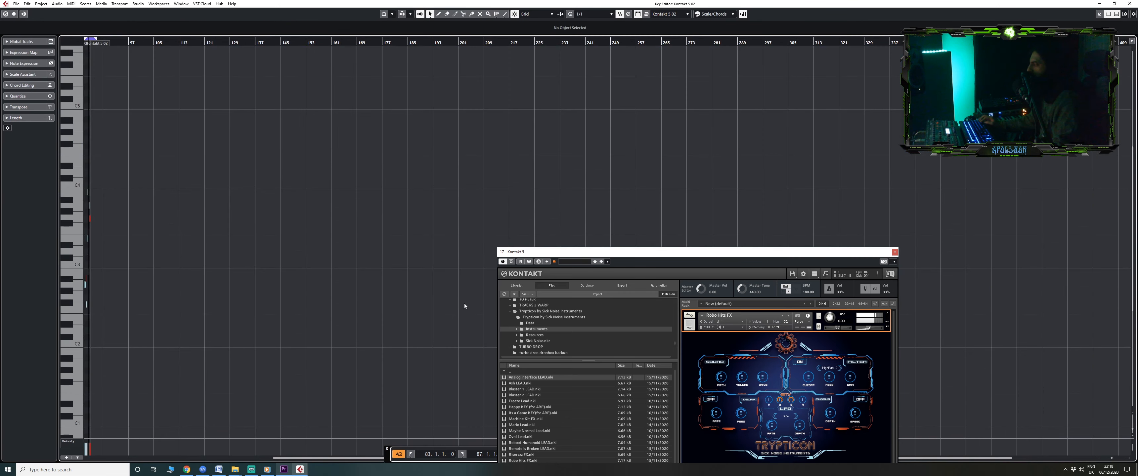
pyautogui.moveTo(237, 267); pyautogui.dragTo(380, 256)
pyautogui.scroll(10, 325, 284)
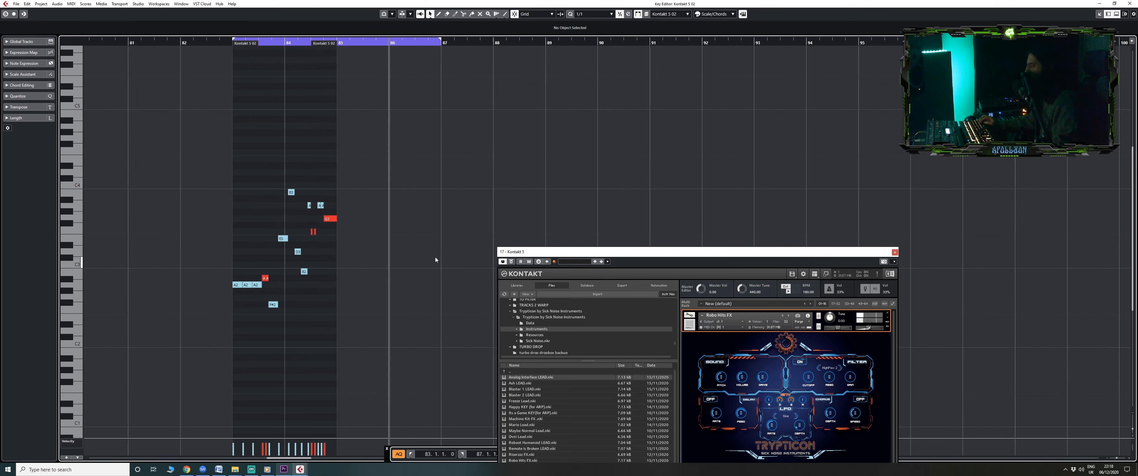
pyautogui.moveTo(208, 329); pyautogui.dragTo(104, 271)
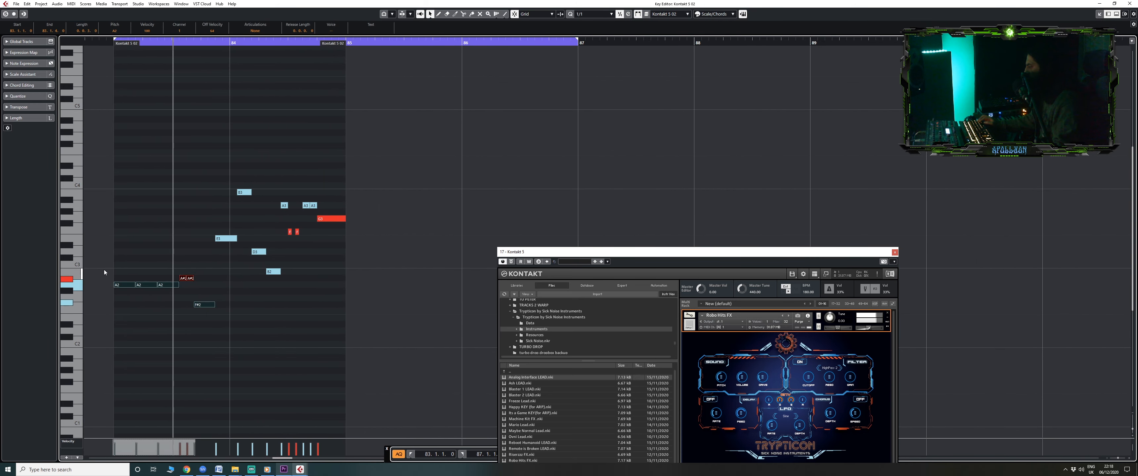
pyautogui.hotkey('shift', 'Up')
# Step: Play back the transposed notes, close the Key Editor window and audition the part from bar 83 in the project
pyautogui.press('space')
pyautogui.press('space')
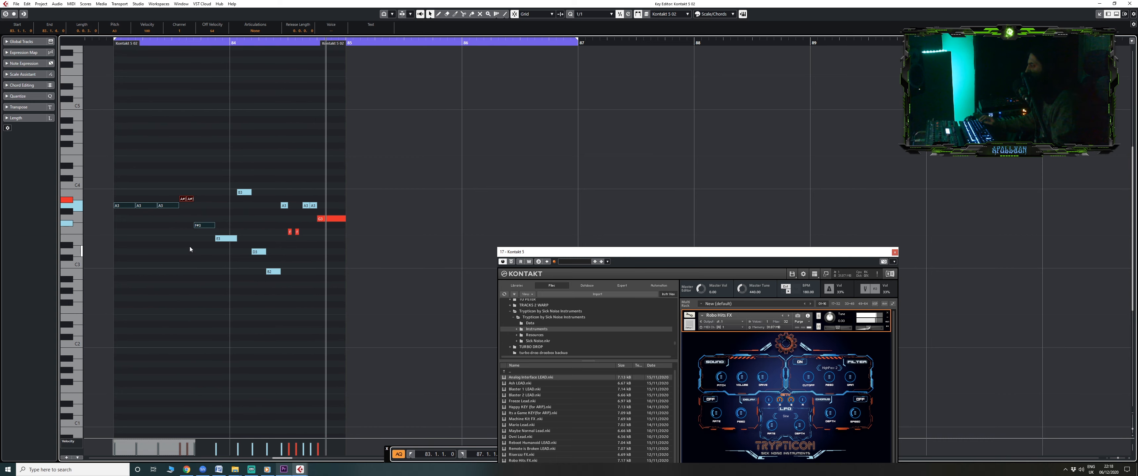
pyautogui.click(1130, 3)
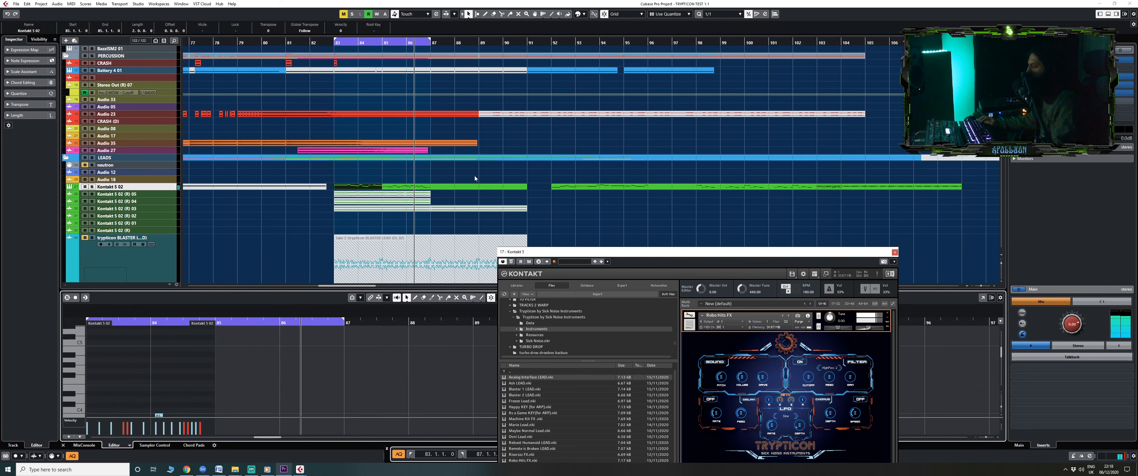
pyautogui.press('space')
pyautogui.press('space')
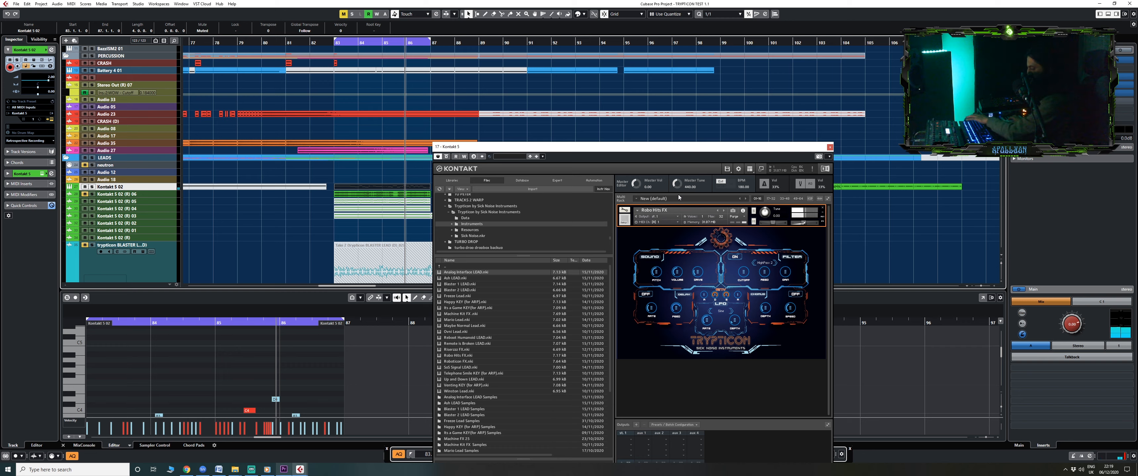
# Step: Switch talkback on and off several times between single test notes on the Robo-Hits FX patch
pyautogui.press('t')
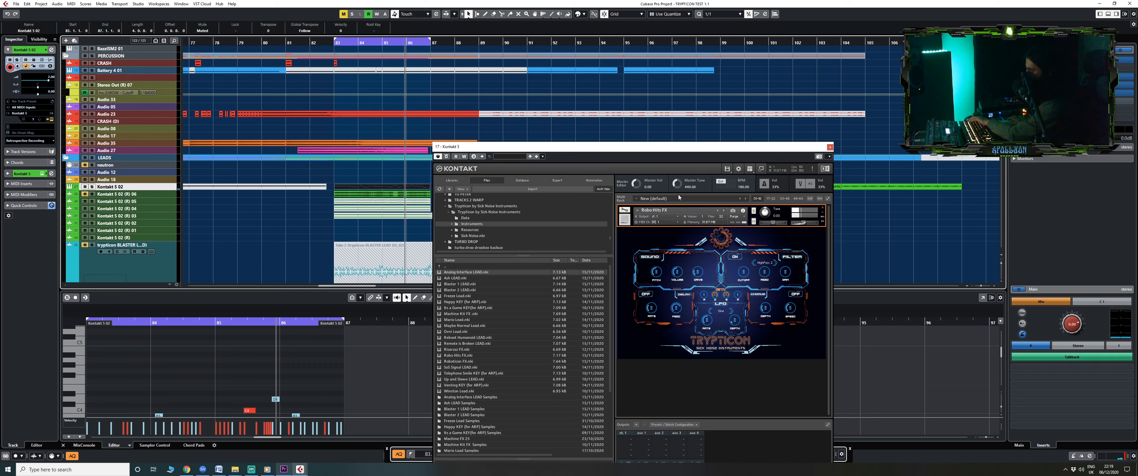
pyautogui.press('t')
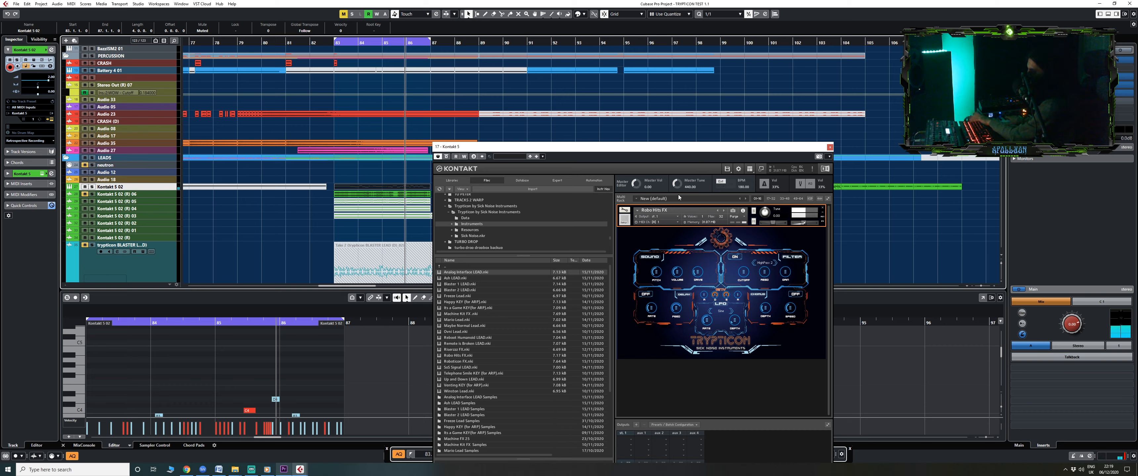
pyautogui.press('t')
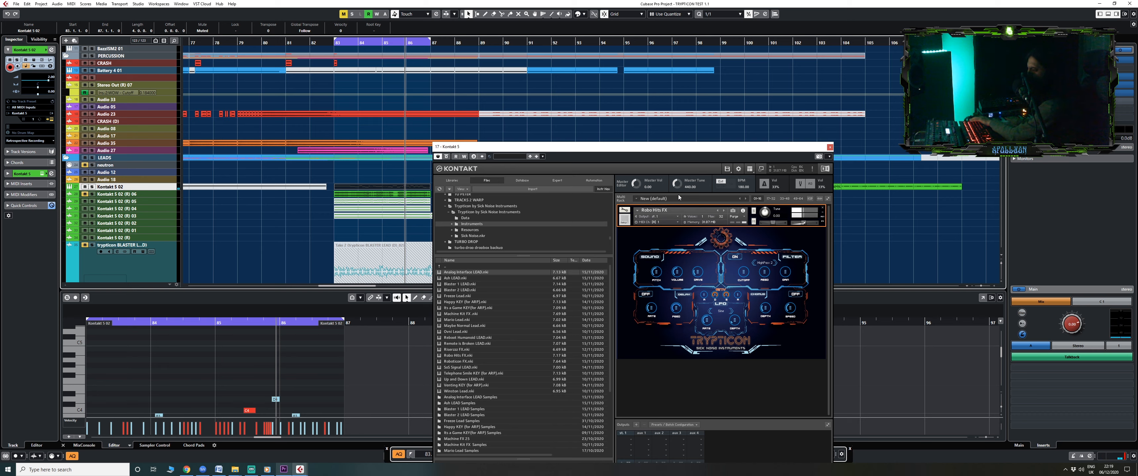
pyautogui.press('t')
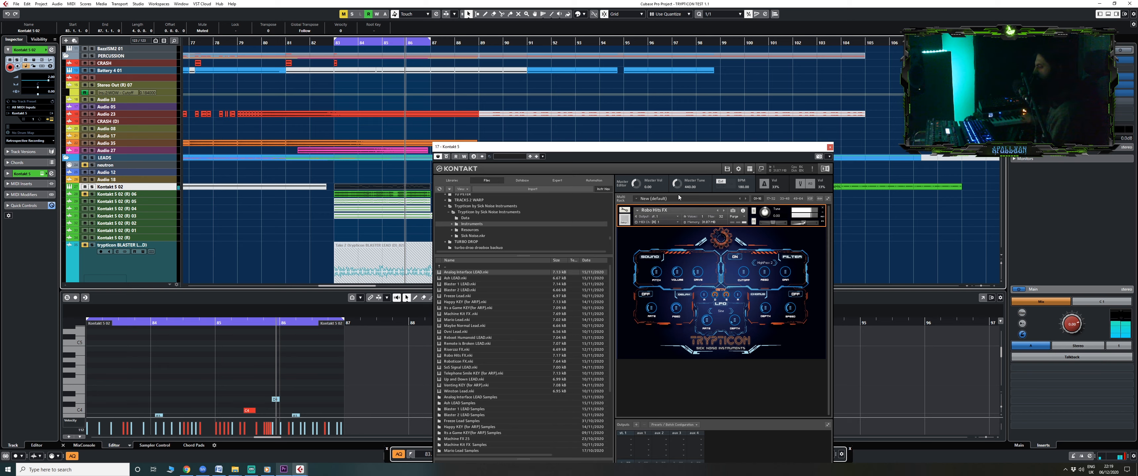
pyautogui.press('t')
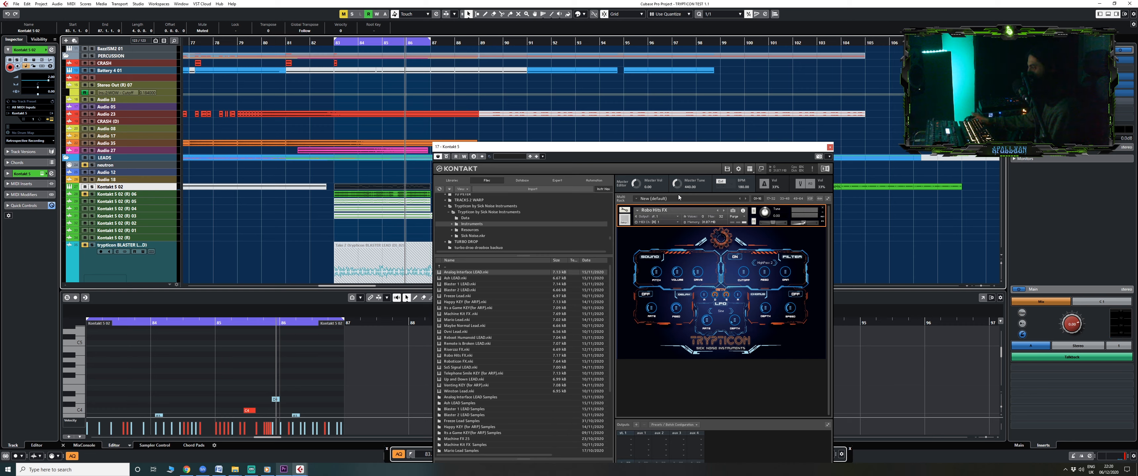
# Step: Load the Roboticon FX patch and audition it, toggling talkback between notes
pyautogui.click(723, 211)
pyautogui.press('t')
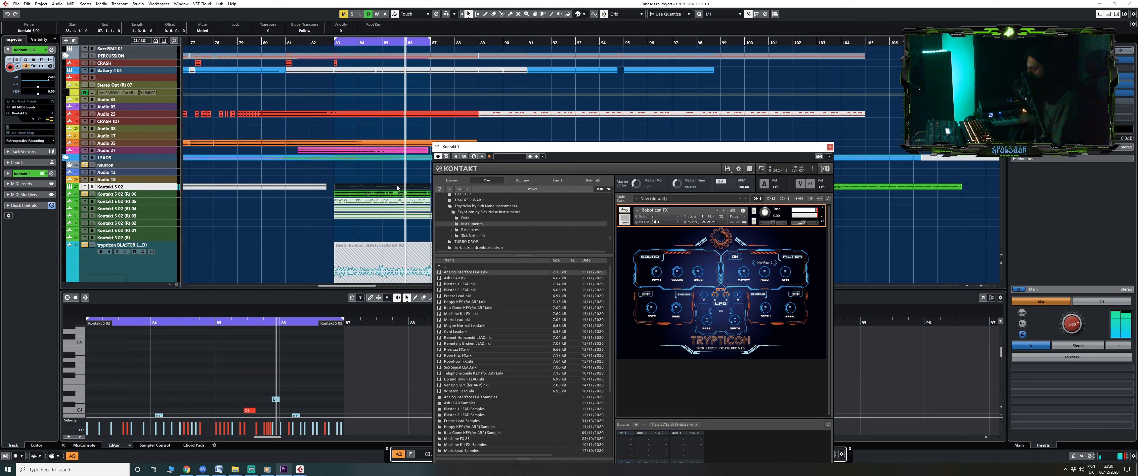
pyautogui.press('t')
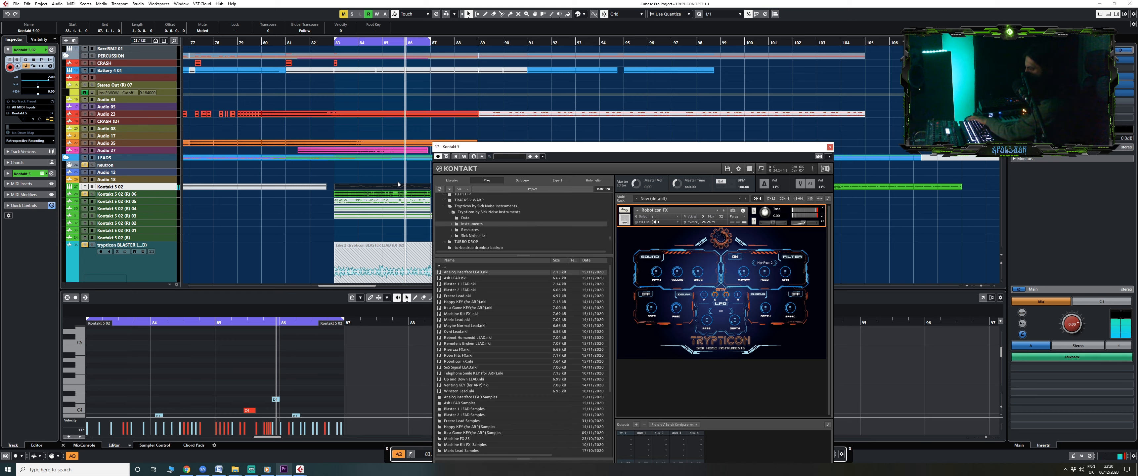
pyautogui.press('t')
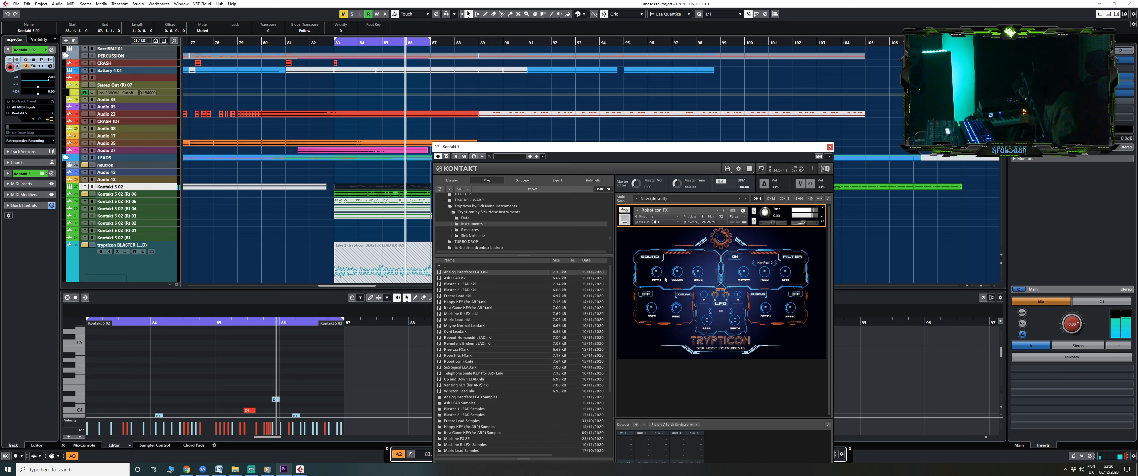
# Step: Toggle muting of the Kontakt 5 02 MIDI part at bar 83 with the Mute tool
pyautogui.rightClick(349, 174)
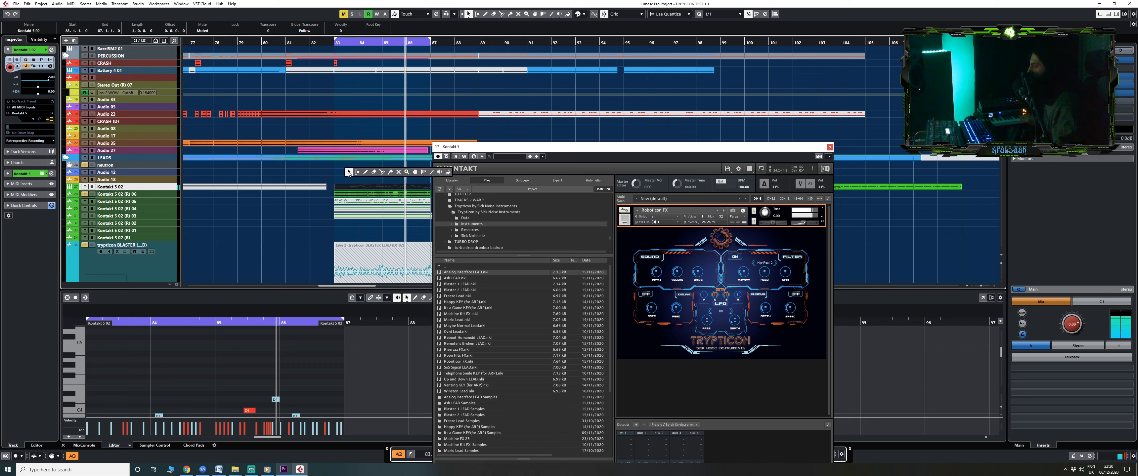
pyautogui.click(397, 172)
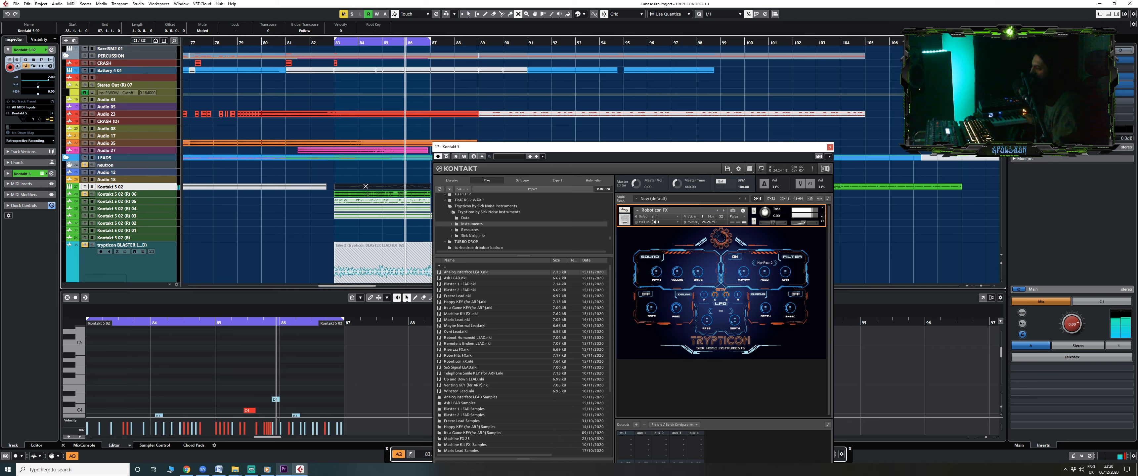
pyautogui.click(365, 187)
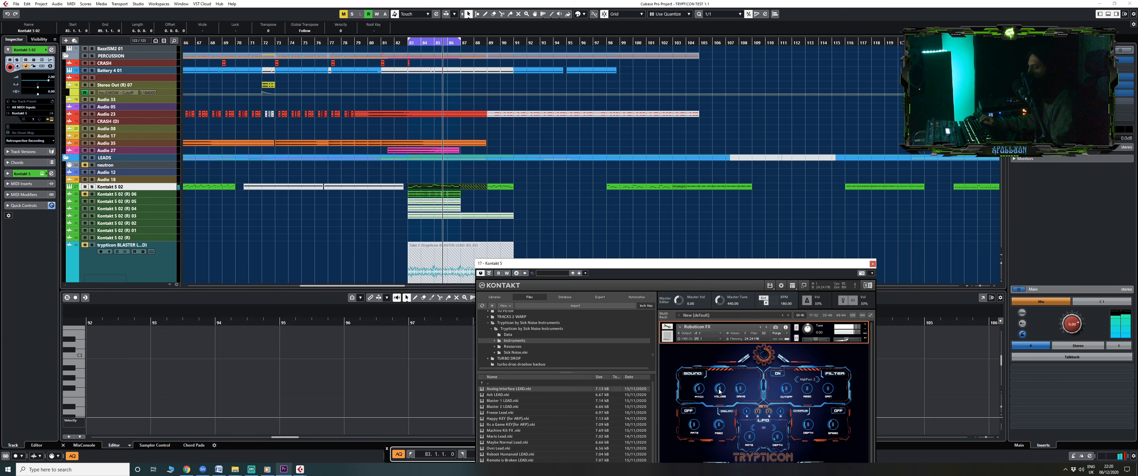
# Step: Move the Kontakt window clear of the arrangement, audition Roboticon FX with the part at bar 83 and stop the transport
pyautogui.moveTo(596, 265); pyautogui.dragTo(477, 132)
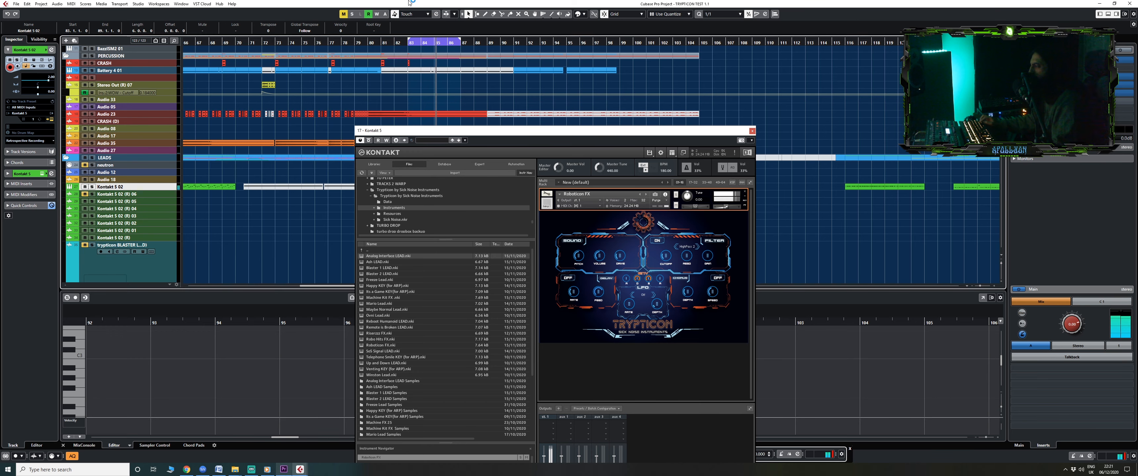
pyautogui.moveTo(449, 132); pyautogui.dragTo(606, 191)
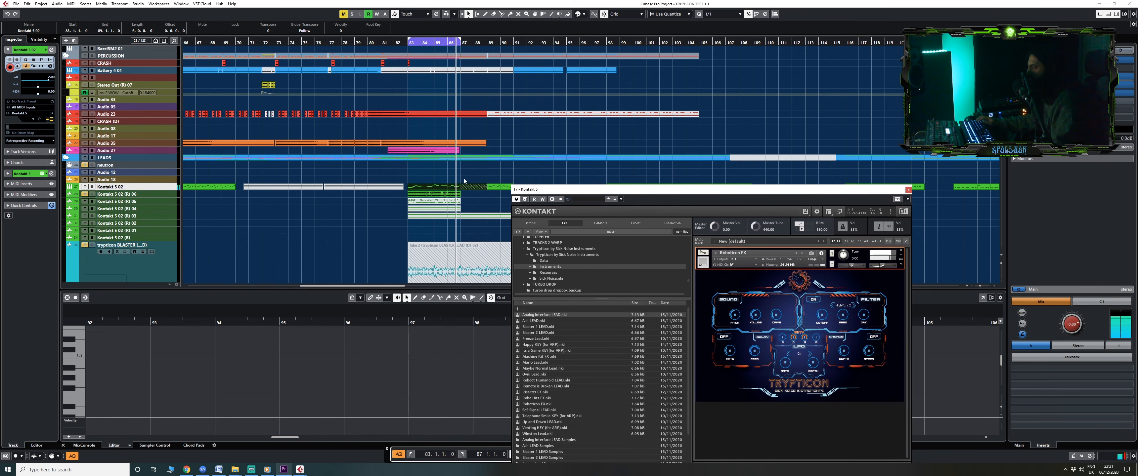
pyautogui.press('space')
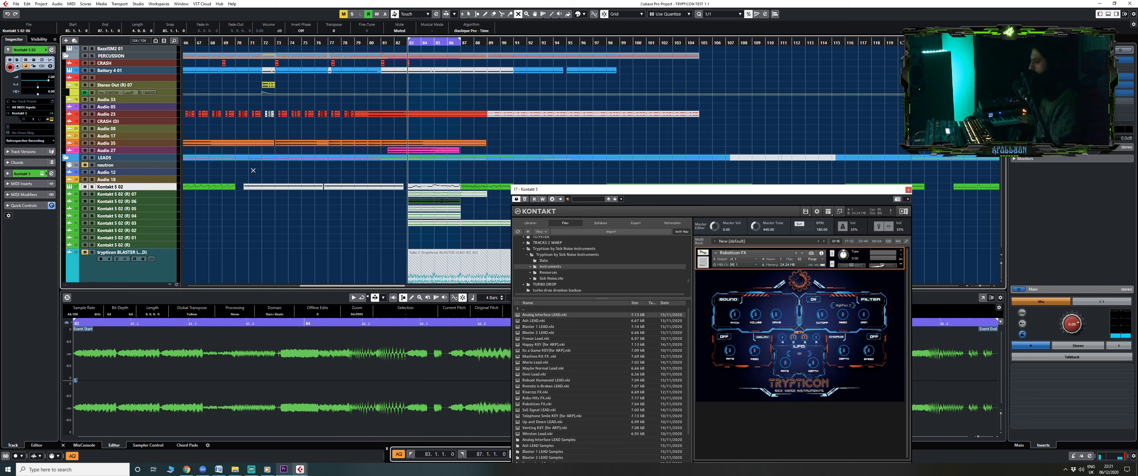
# Step: Load the SoS Signal LEAD patch and audition it, toggling talkback between notes
pyautogui.moveTo(697, 191); pyautogui.dragTo(404, 74)
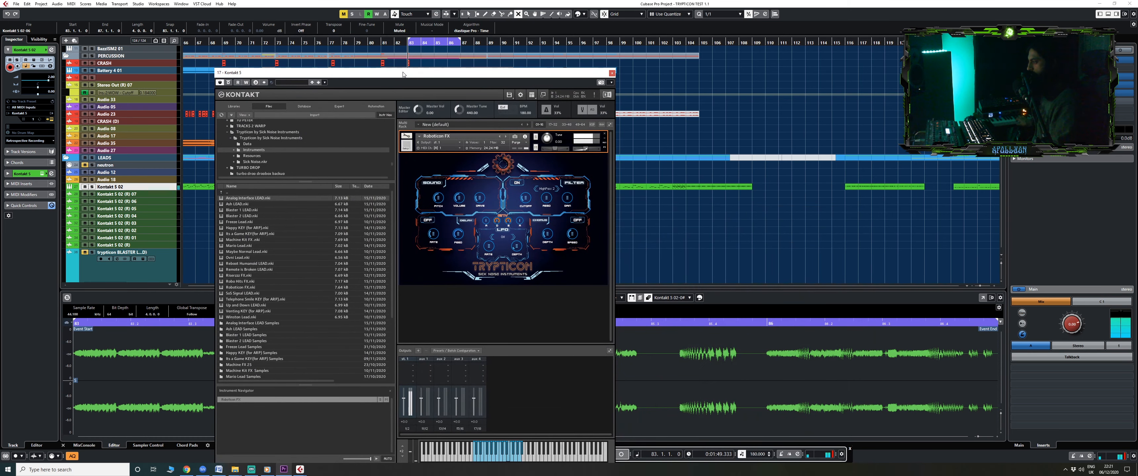
pyautogui.click(506, 137)
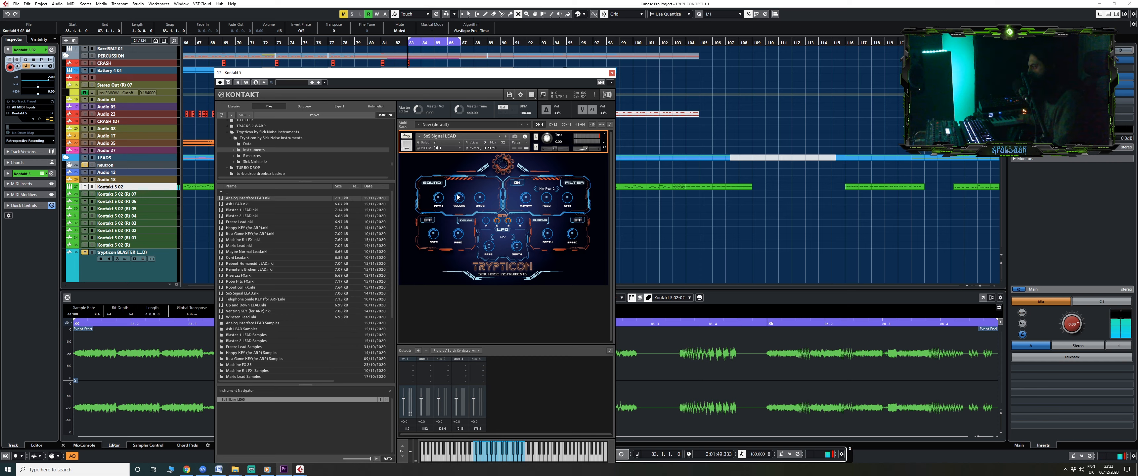
pyautogui.press('t')
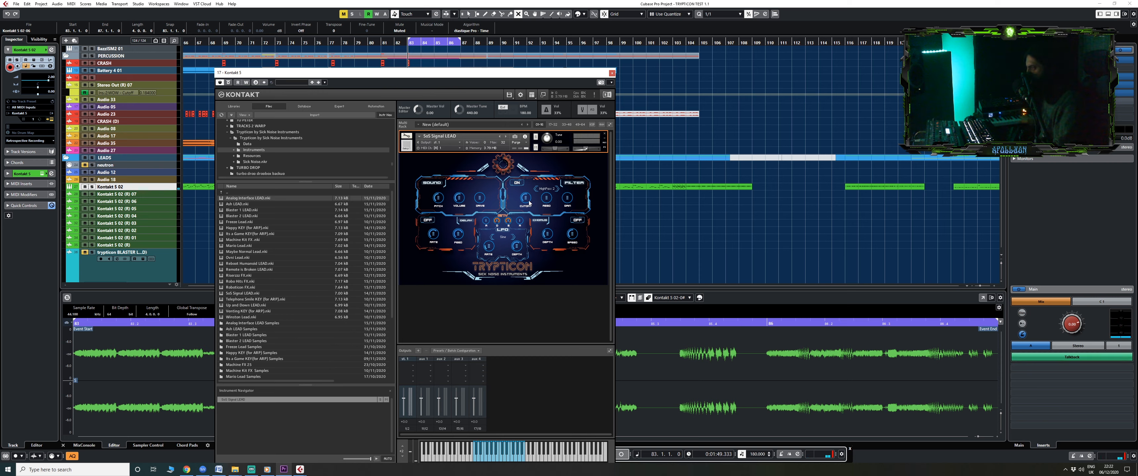
pyautogui.press('t')
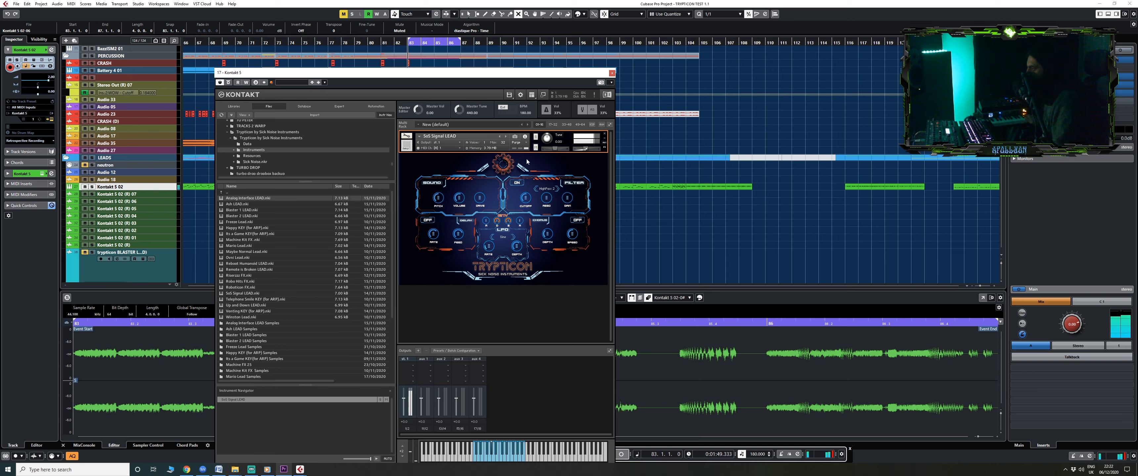
# Step: Load the Telephone Smile KEY (for ARP) patch and audition it, toggling talkback between notes
pyautogui.click(506, 137)
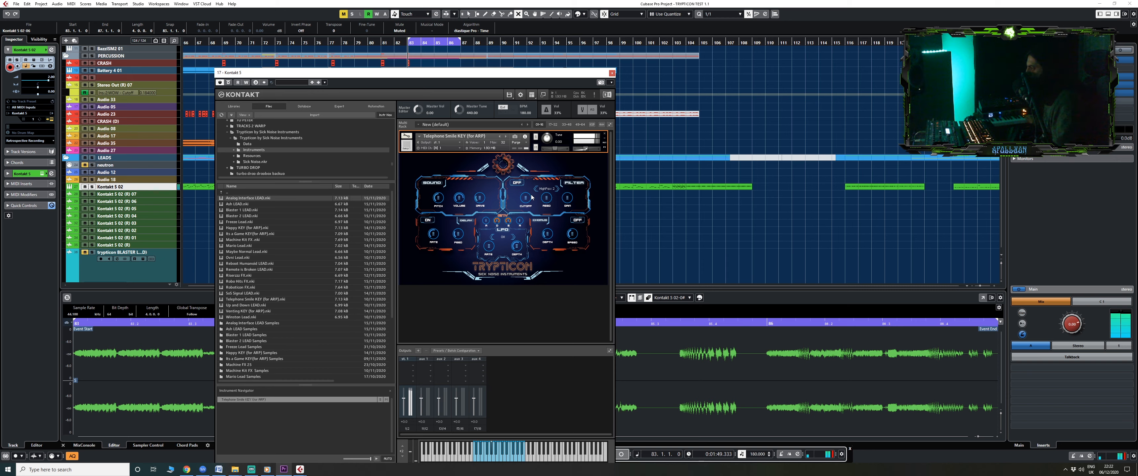
pyautogui.press('t')
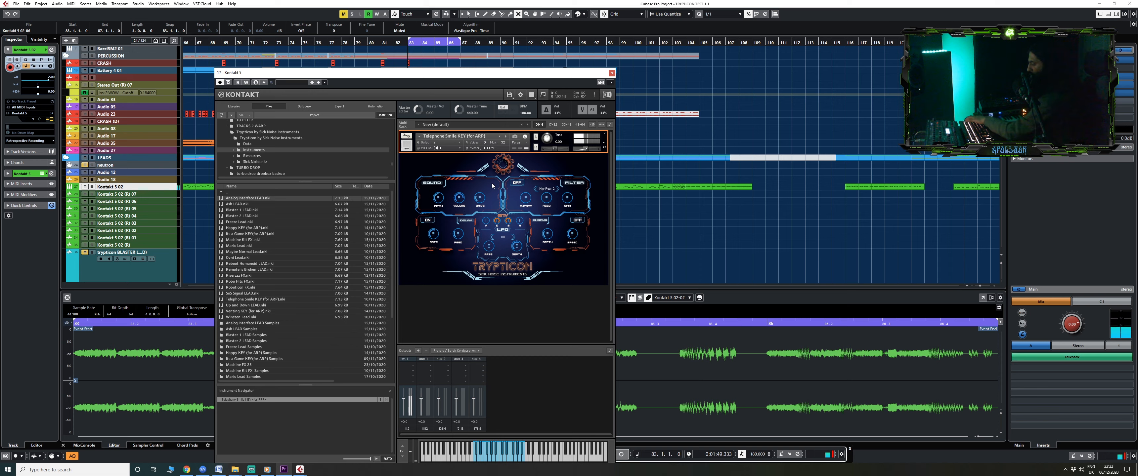
pyautogui.press('t')
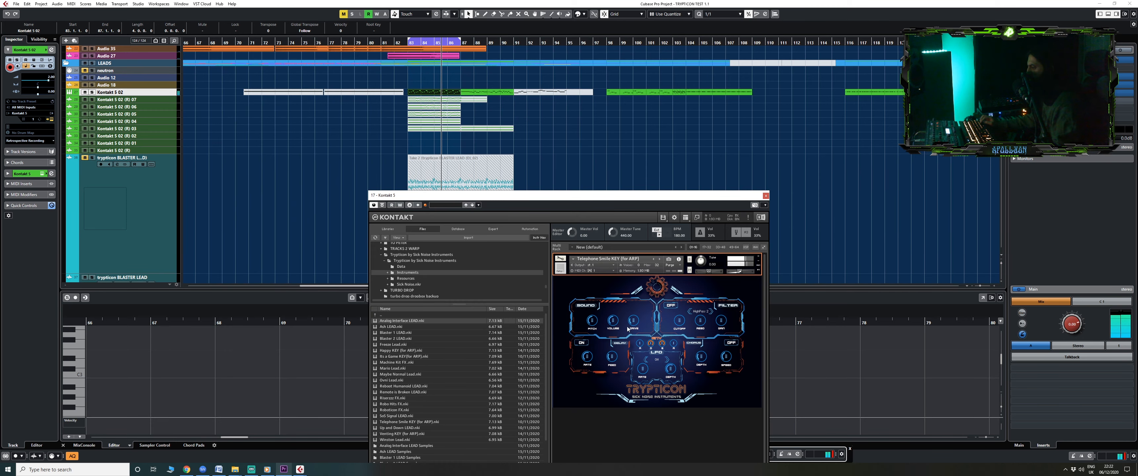
# Step: Reposition the Kontakt window and toggle talkback for auditioning the Up and Down LEAD patch
pyautogui.moveTo(551, 90); pyautogui.dragTo(548, 85)
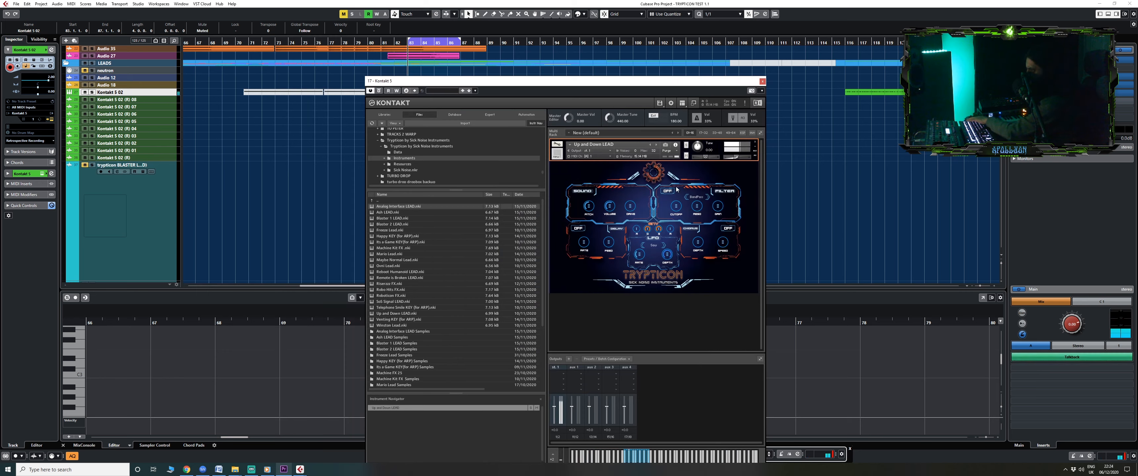
pyautogui.press('t')
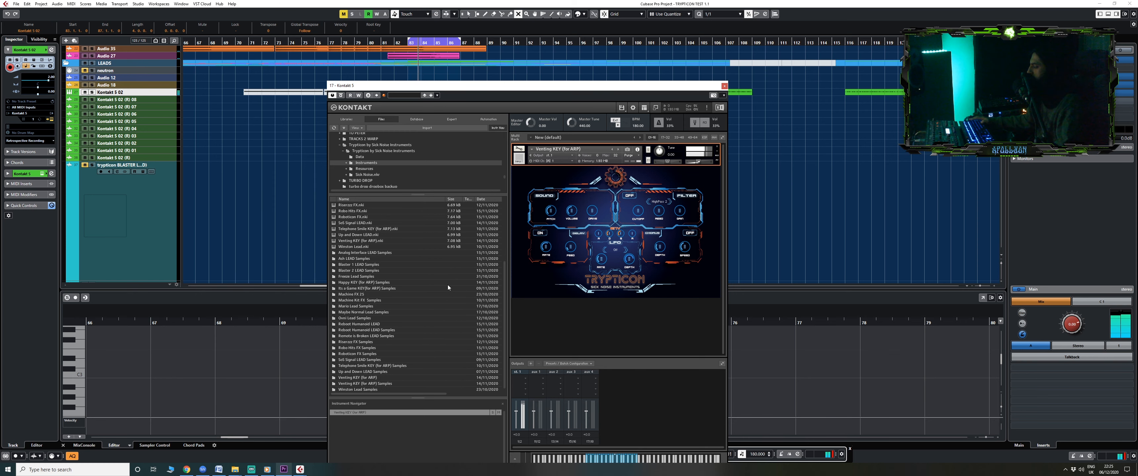
# Step: Play the full arrangement from just before bar 81 while reviewing the lead tracks down to MACHINE KIT, and stop the transport
pyautogui.scroll(-5, 447, 284)
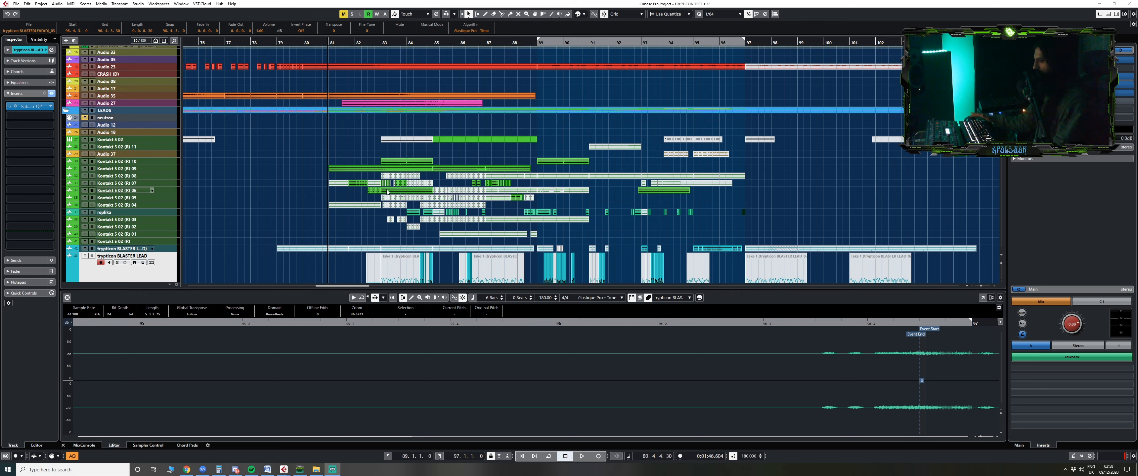
pyautogui.press('space')
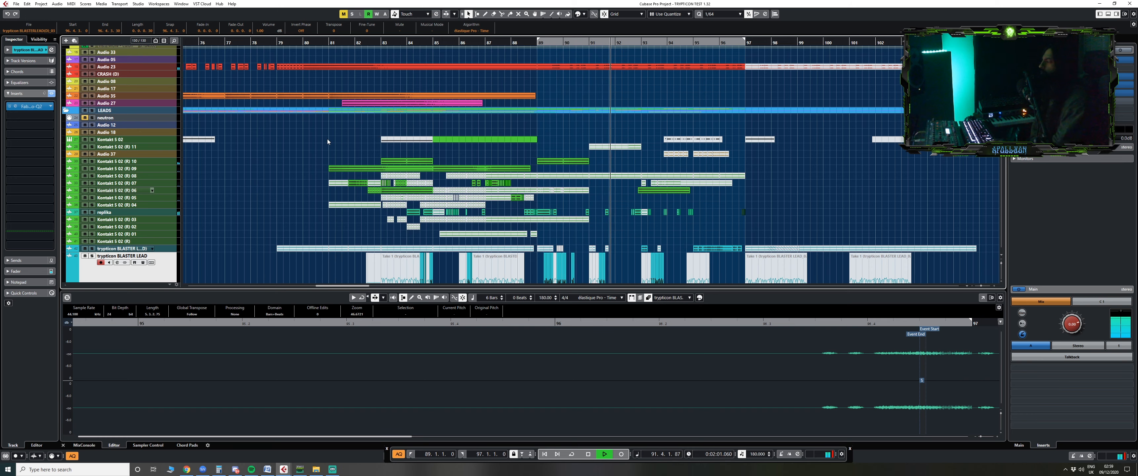
pyautogui.scroll(-3, 318, 116)
pyautogui.scroll(-3, 318, 118)
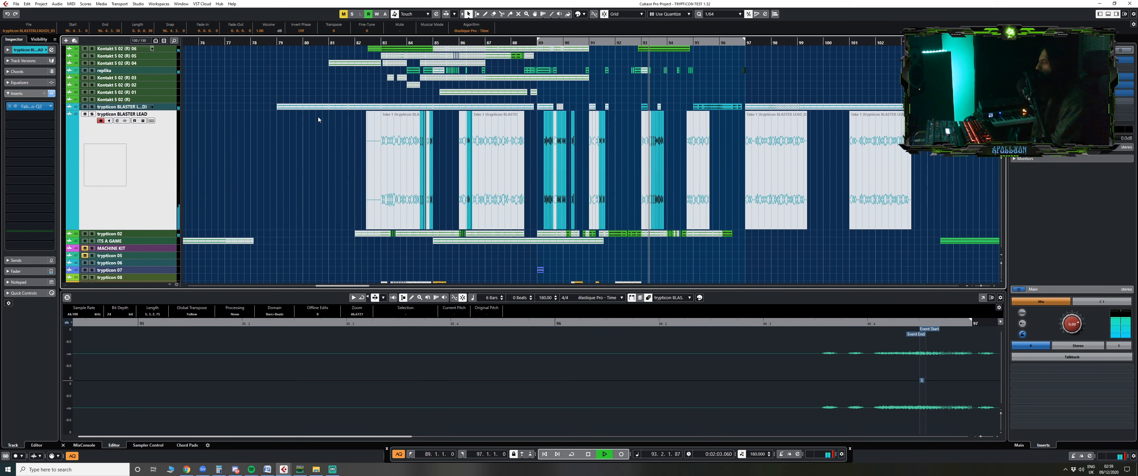
pyautogui.scroll(6, 318, 117)
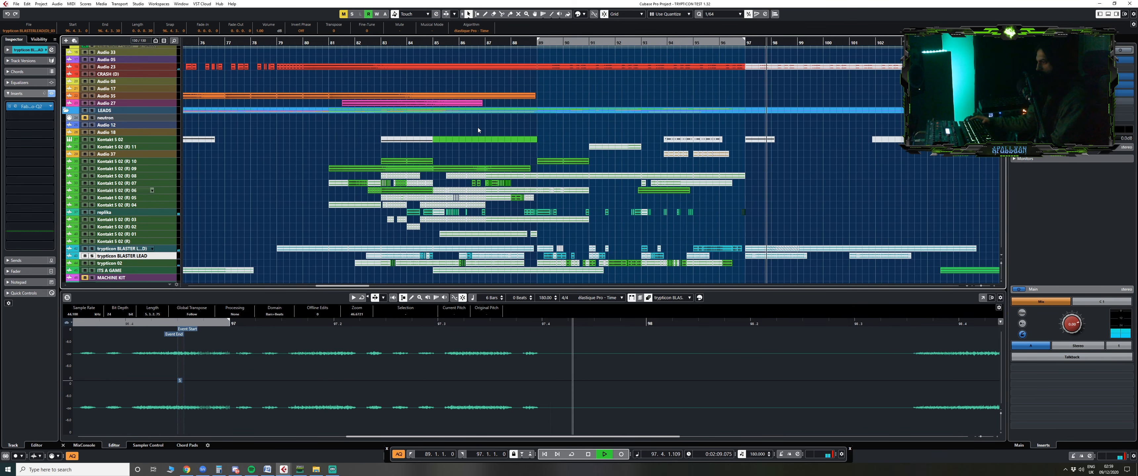
pyautogui.press('space')
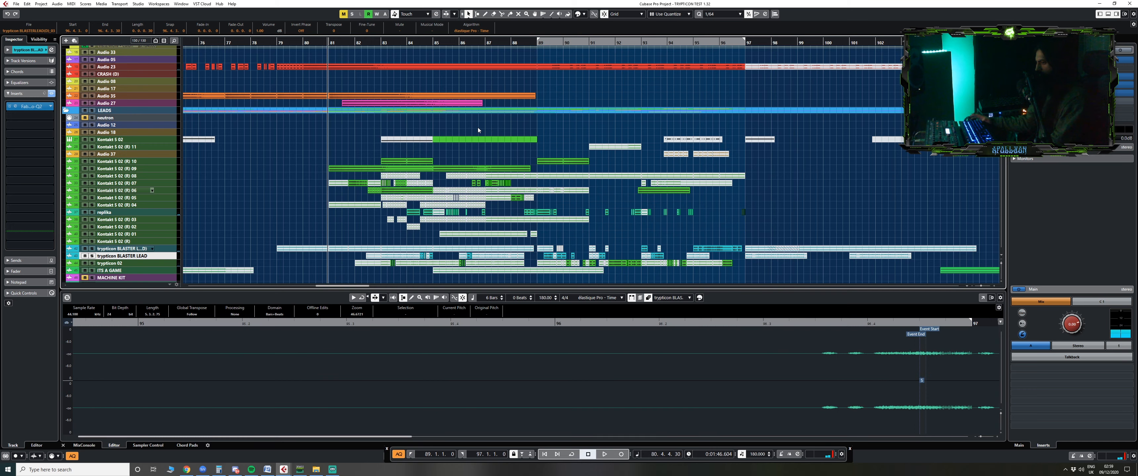
# Step: Mute the KICK AND BASS and PERCUSSION folder tracks
pyautogui.scroll(5, 303, 163)
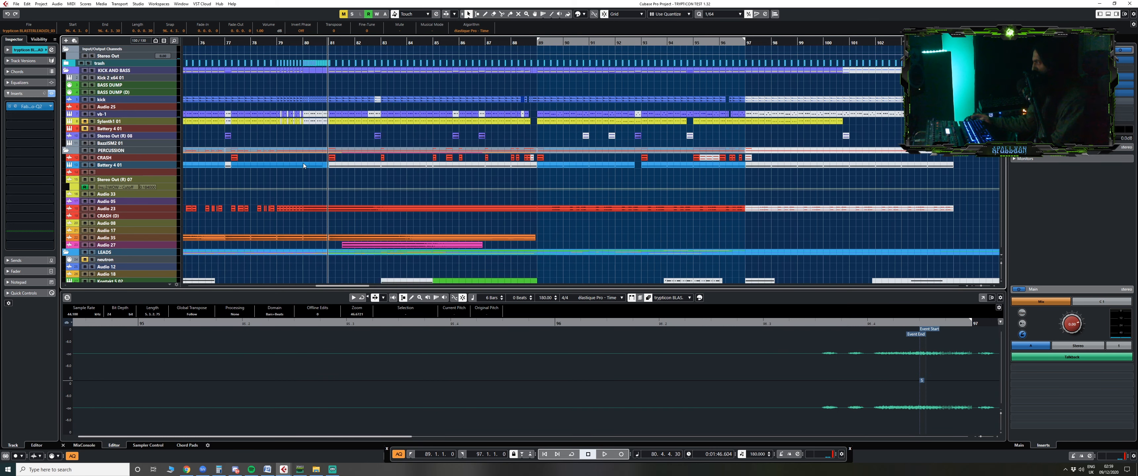
pyautogui.click(85, 71)
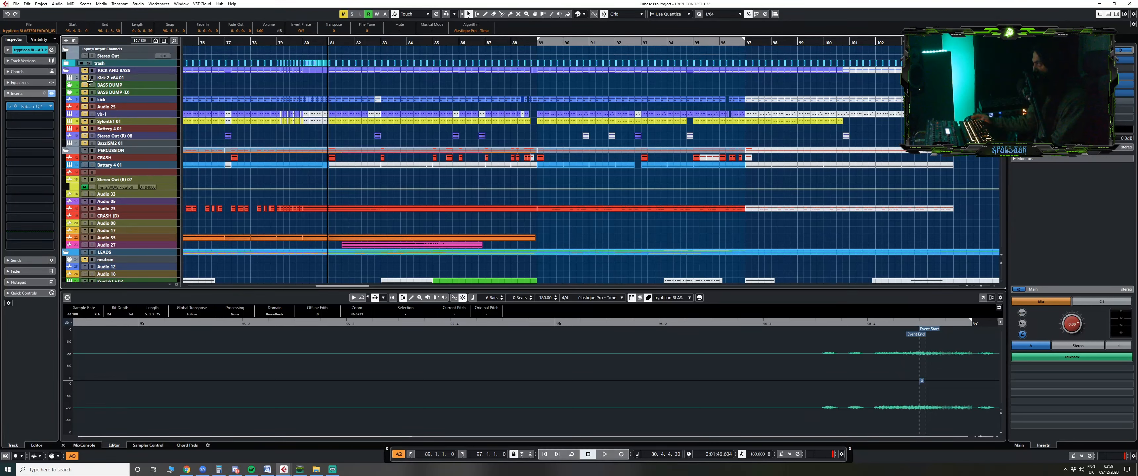
pyautogui.click(84, 150)
pyautogui.scroll(-2, 367, 117)
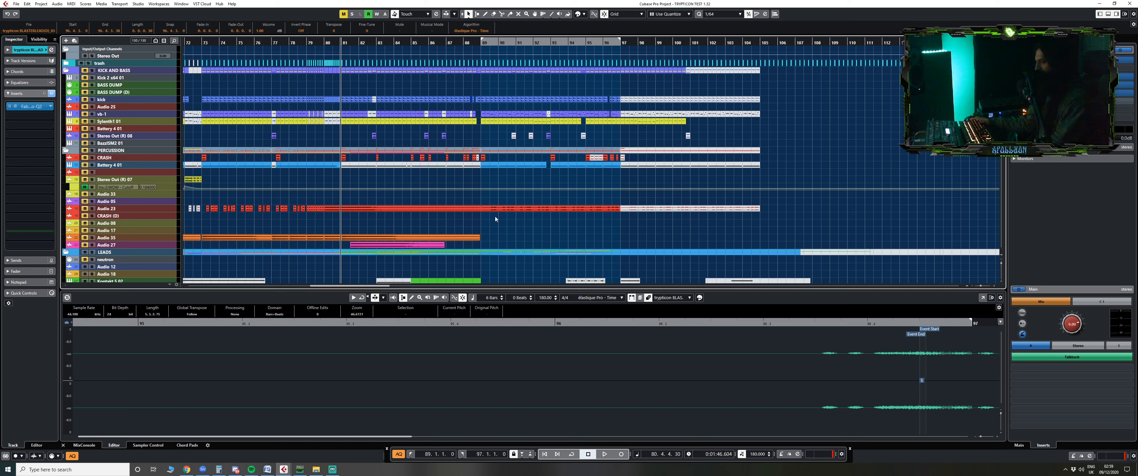
# Step: Audition the remaining lead parts without drums and bass from just before bar 81 to about bar 103, and stop playback
pyautogui.press('space')
pyautogui.press('space')
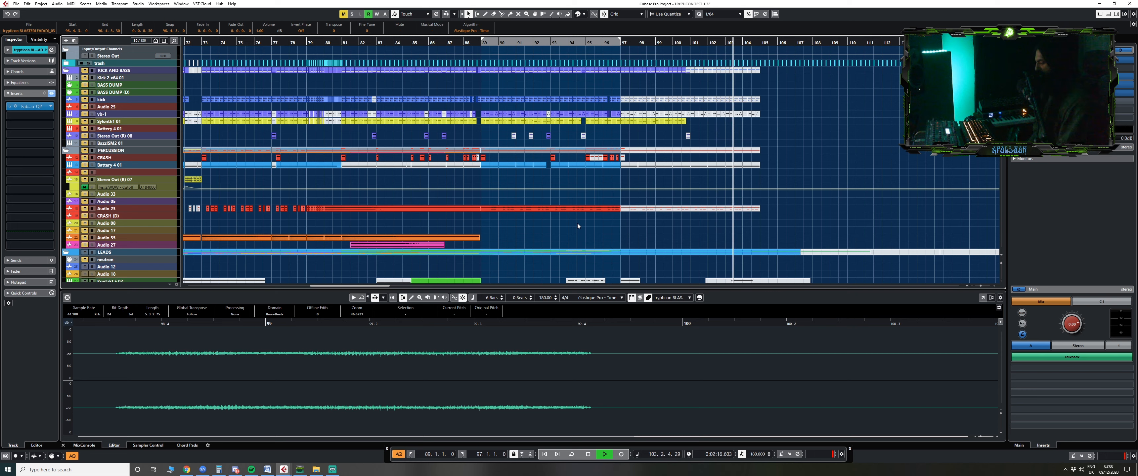
pyautogui.press('space')
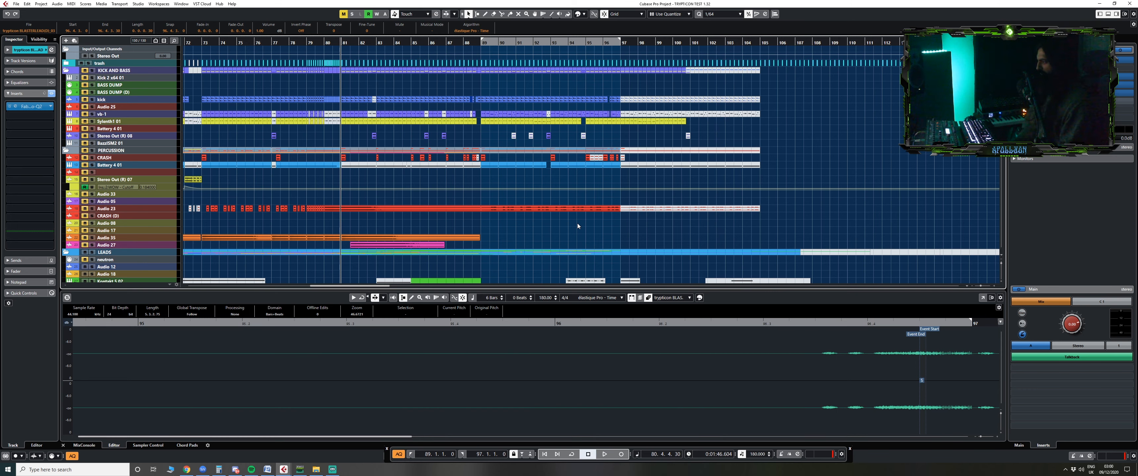